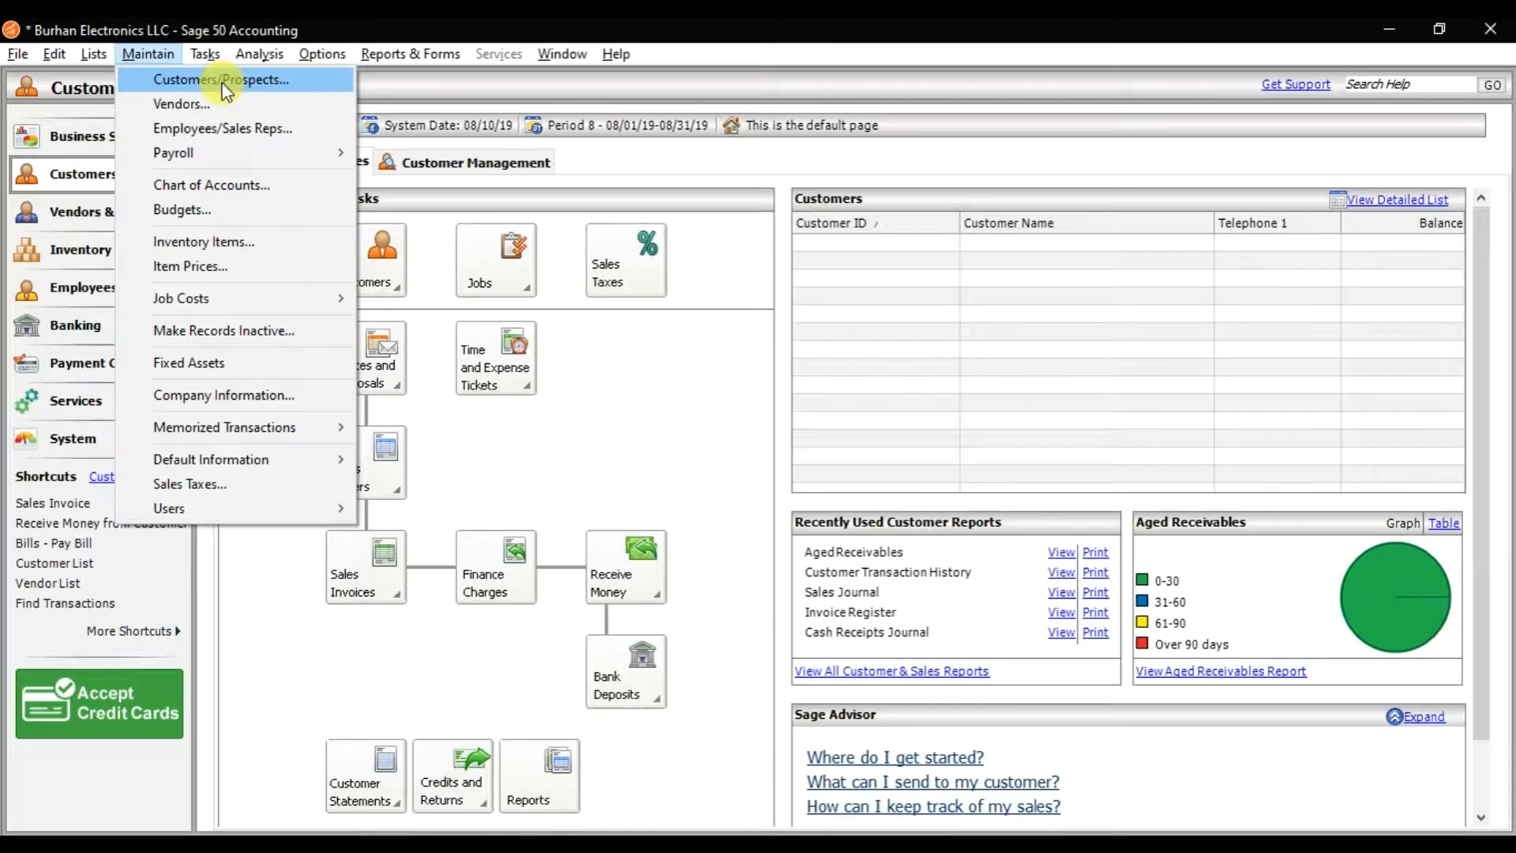
- Start a new customer record, entering the customer ID and the name Adsell Marketing
{"action": "left_click", "coordinate": [223, 83]}
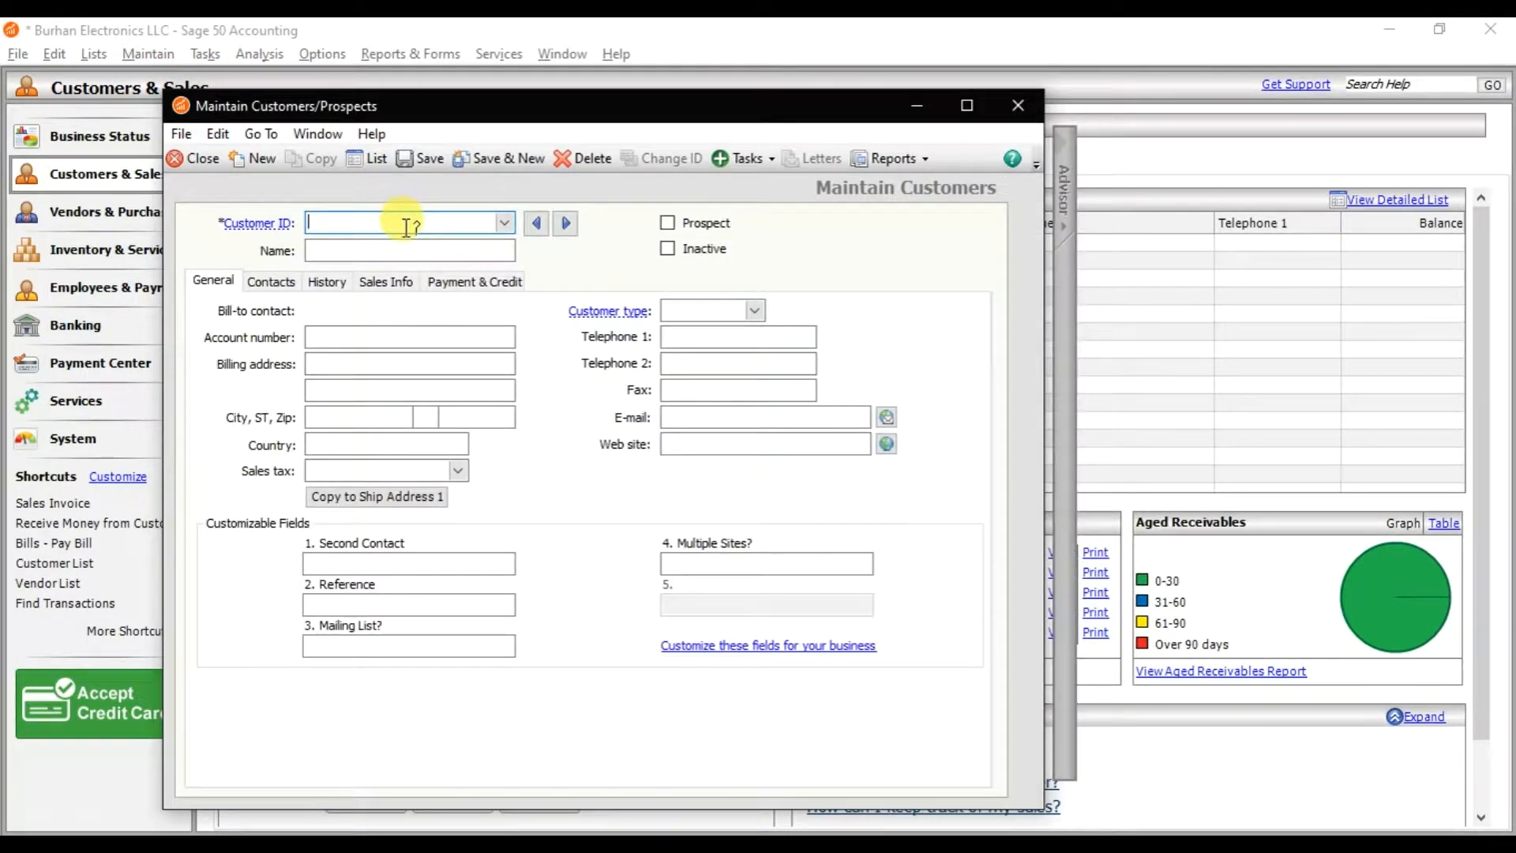
{"action": "type", "text": "101"}
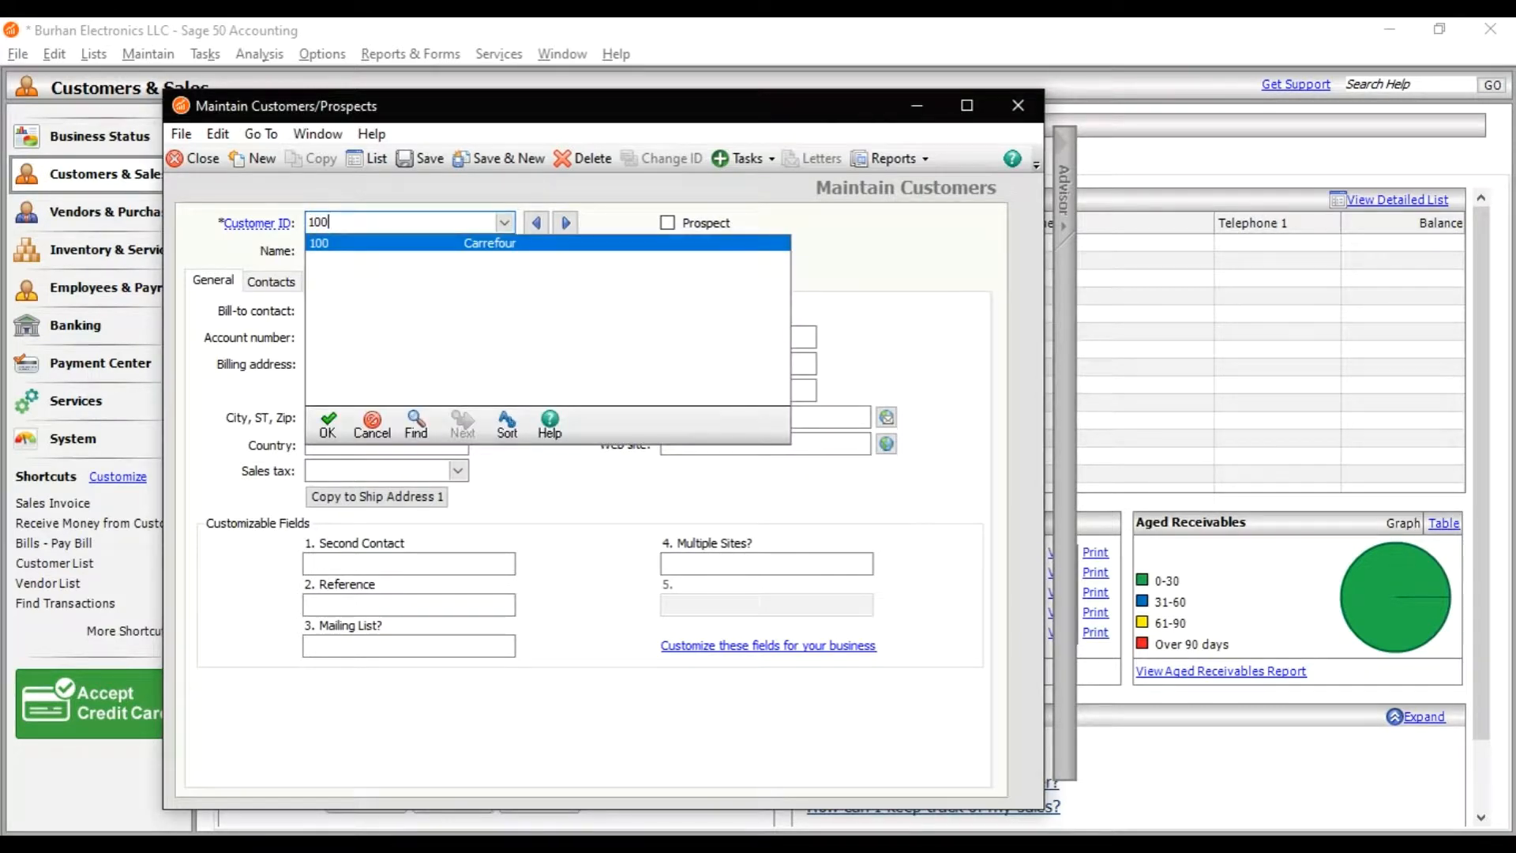
{"action": "key", "text": "BackSpace"}
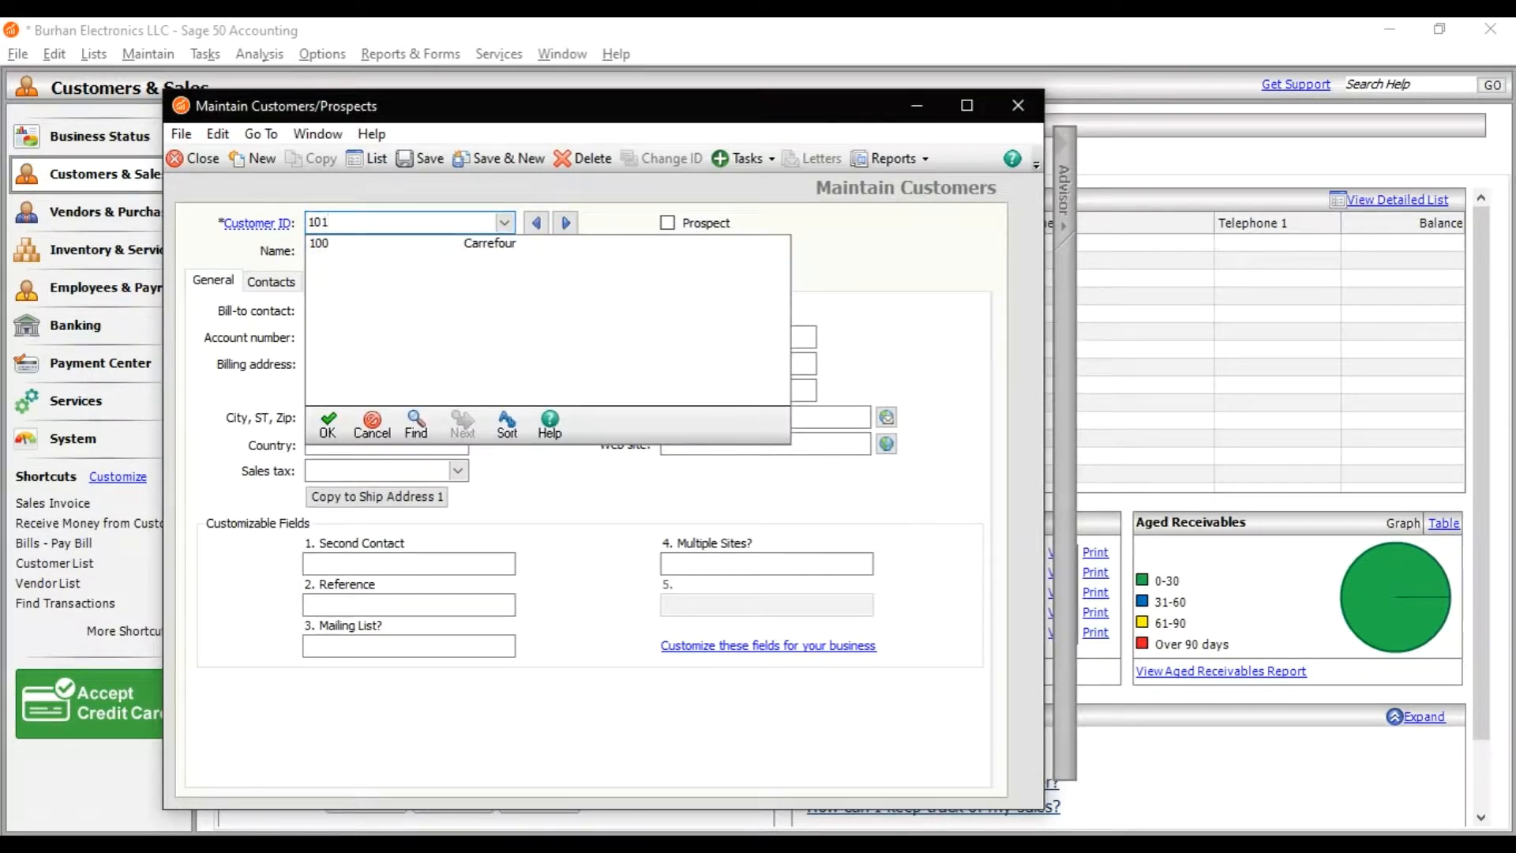
{"action": "type", "text": "1"}
{"action": "key", "text": "Tab"}
{"action": "type", "text": "Adsell Marketing"}
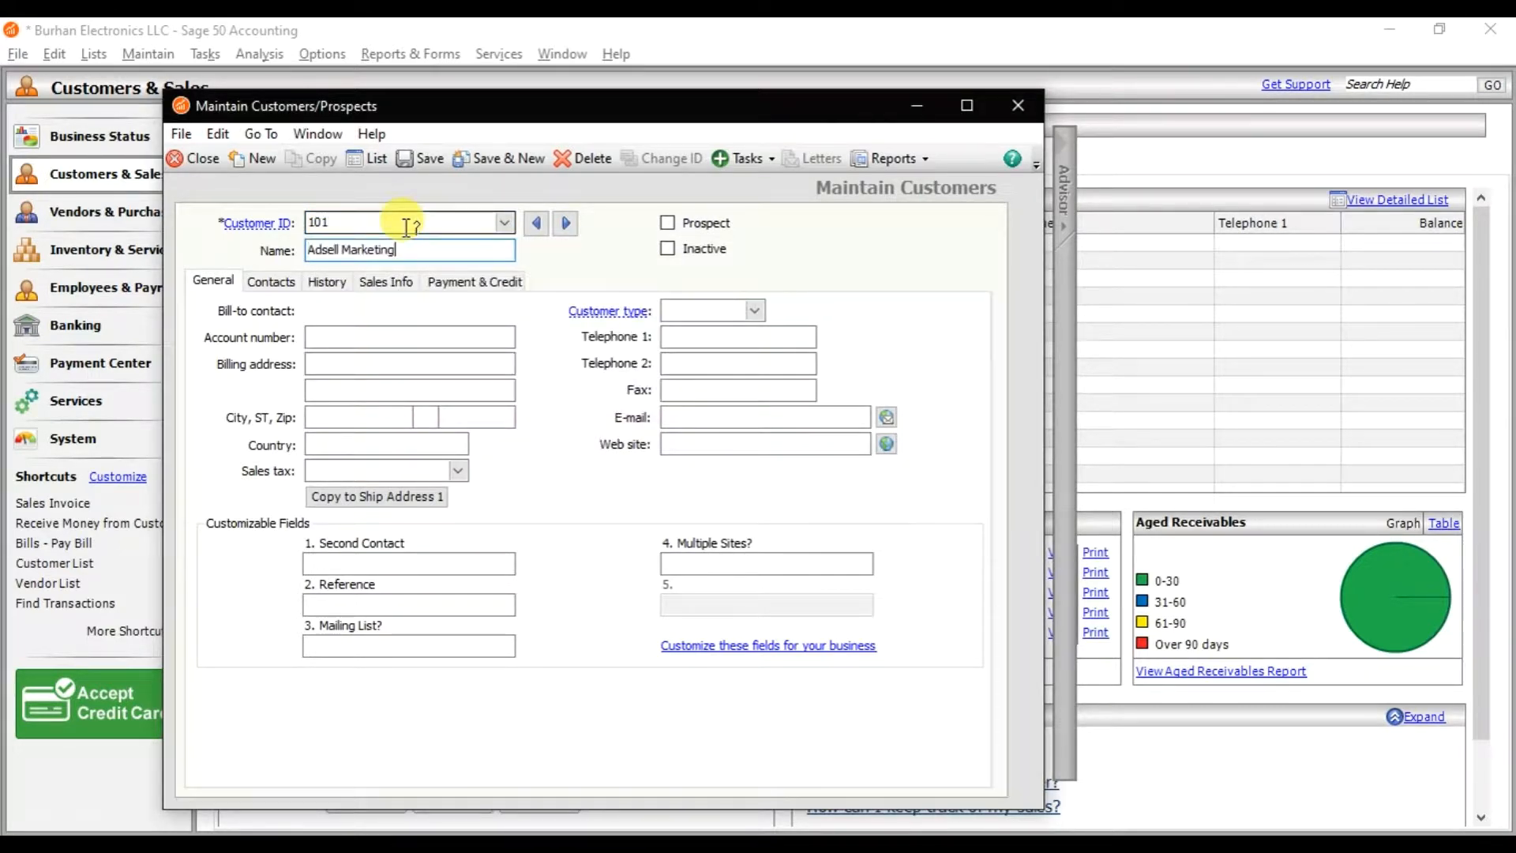
{"action": "left_click", "coordinate": [397, 333]}
{"action": "type", "text": "2563"}
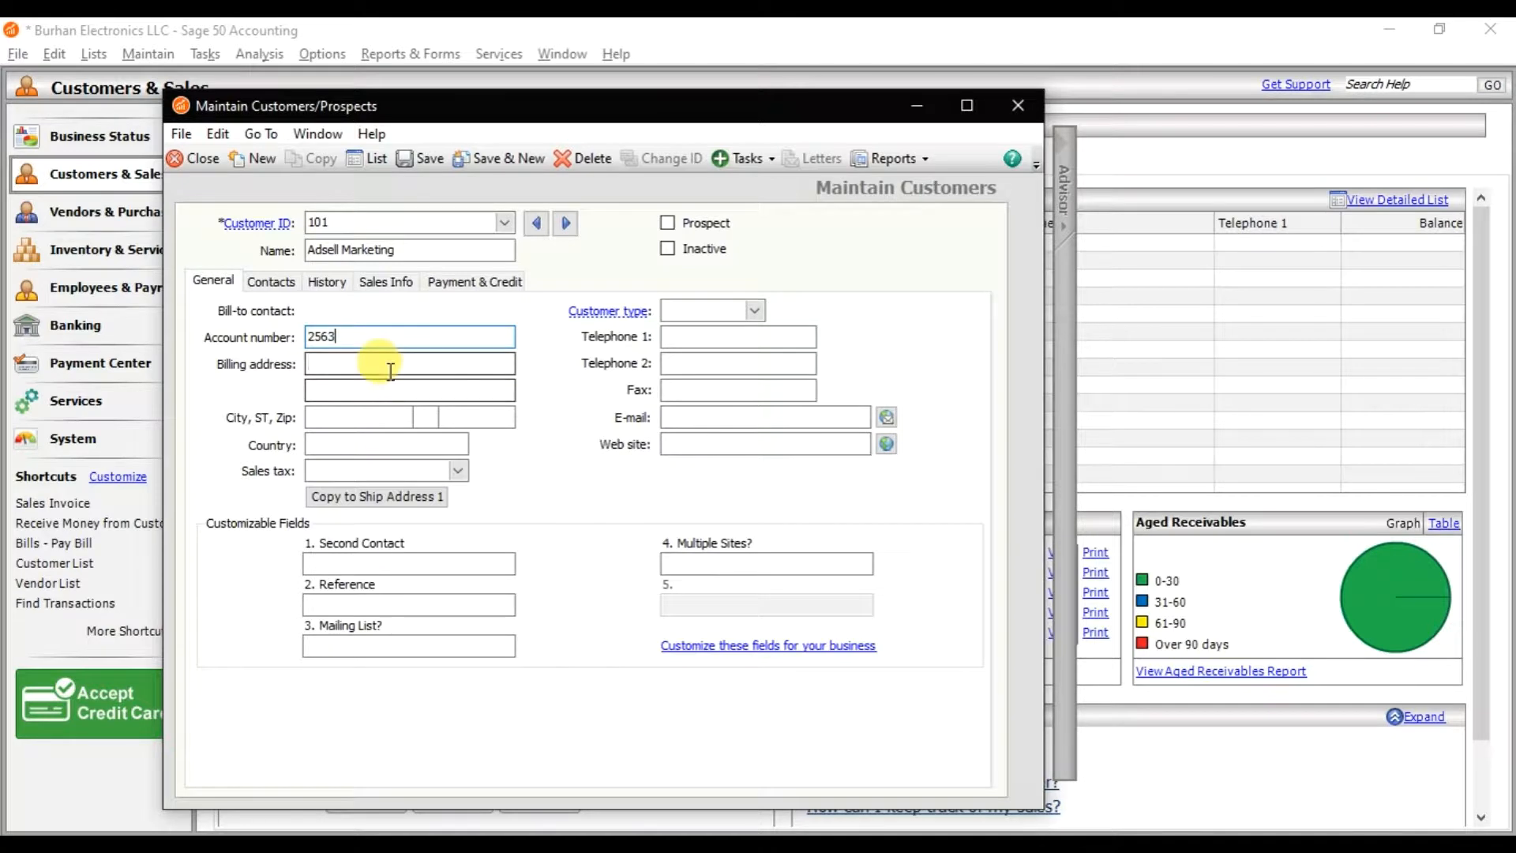
{"action": "left_click", "coordinate": [382, 414]}
{"action": "type", "text": "Dubai"}
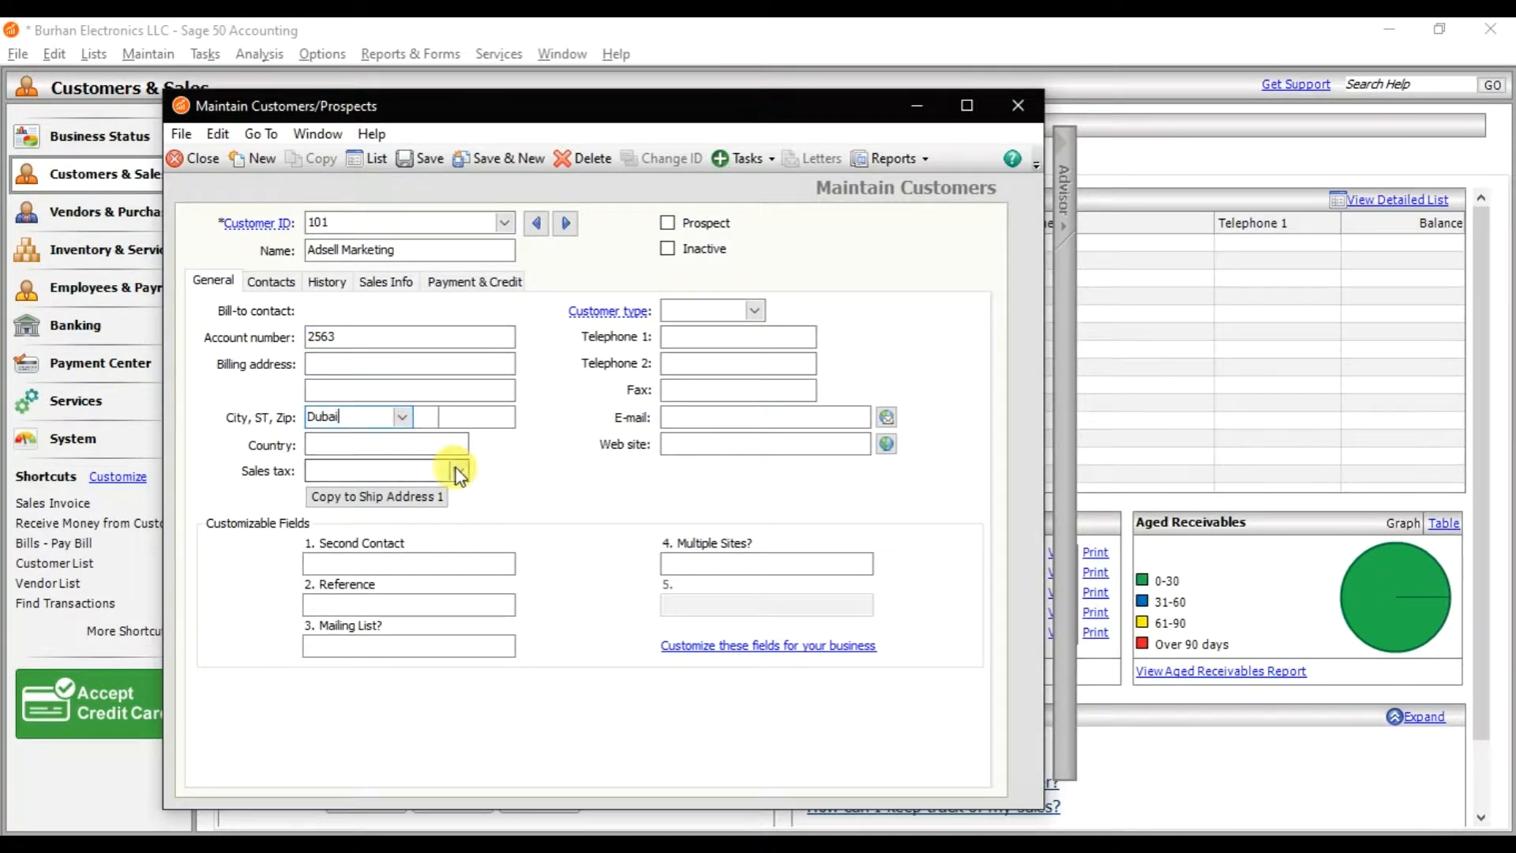
{"action": "left_click", "coordinate": [458, 446]}
{"action": "left_click", "coordinate": [421, 464]}
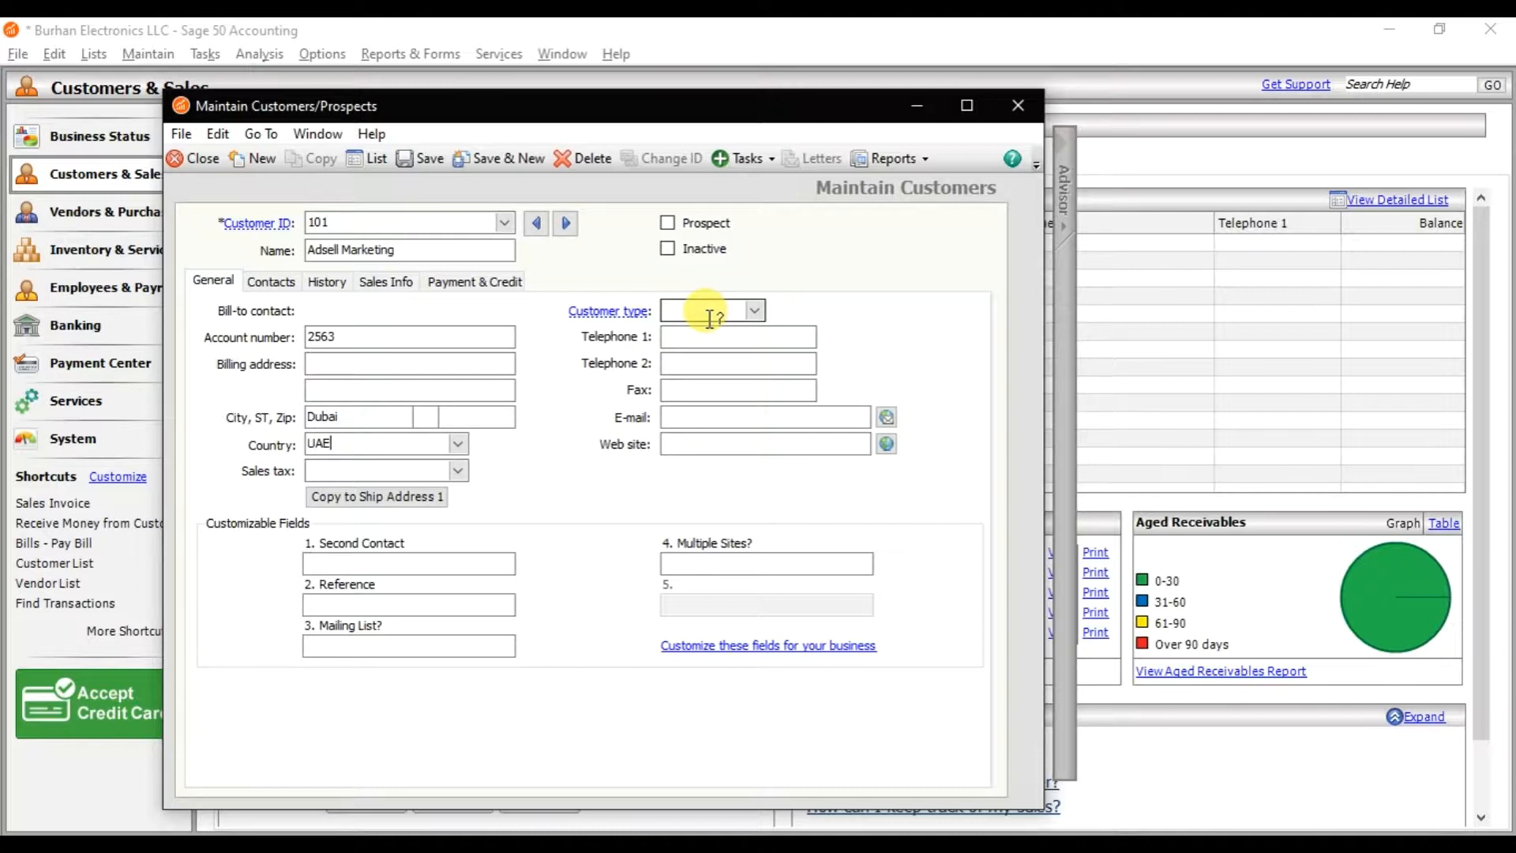
- In Adsell Marketing's sales defaults, set the shipping method to Cust. Pickup
{"action": "left_click", "coordinate": [324, 286]}
{"action": "left_click", "coordinate": [384, 281]}
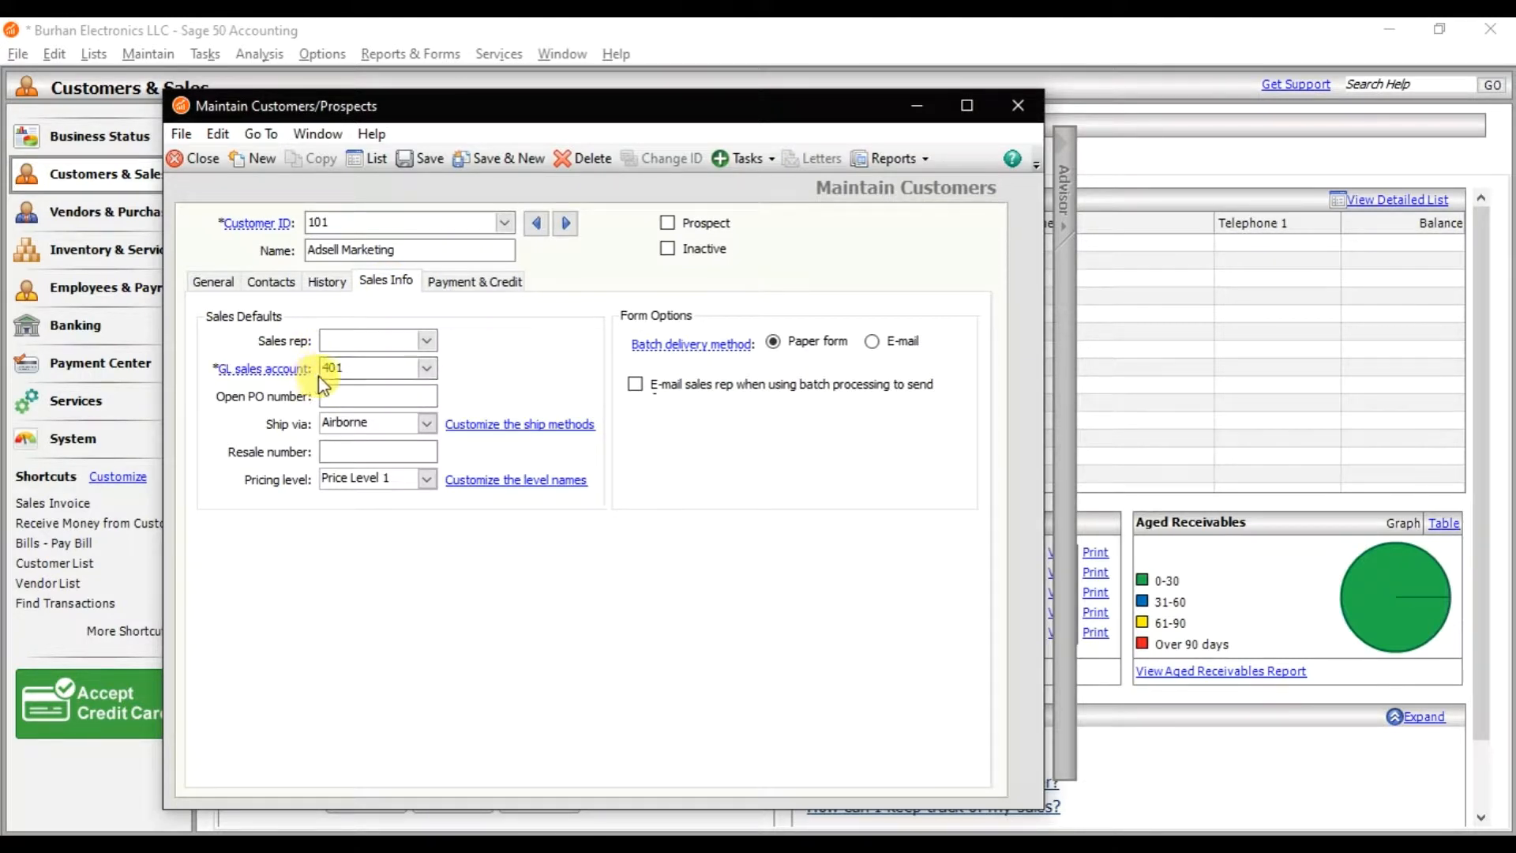
{"action": "left_click", "coordinate": [360, 372]}
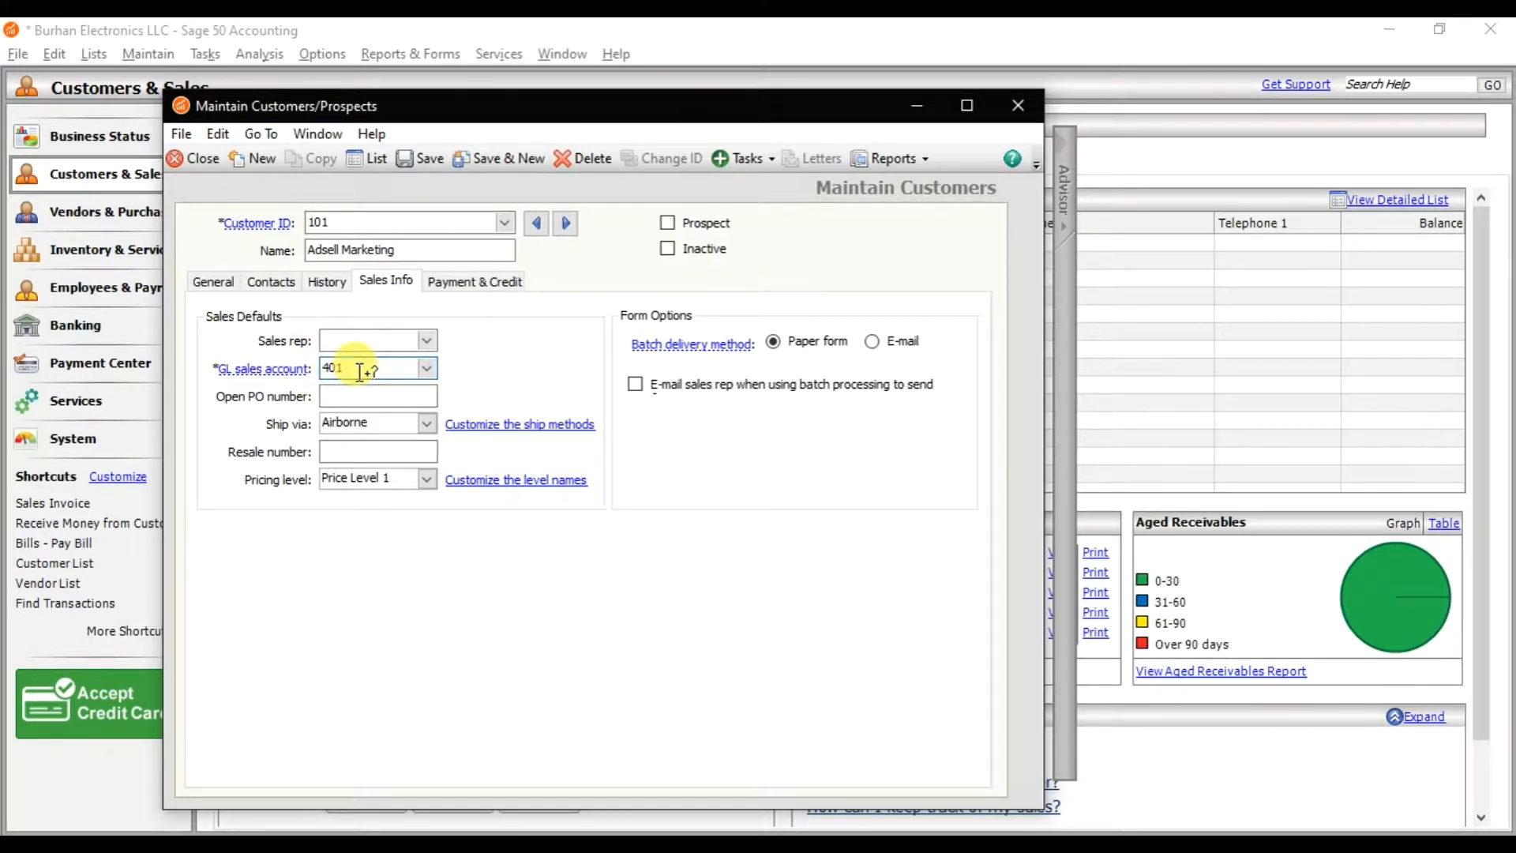
{"action": "left_click", "coordinate": [426, 423]}
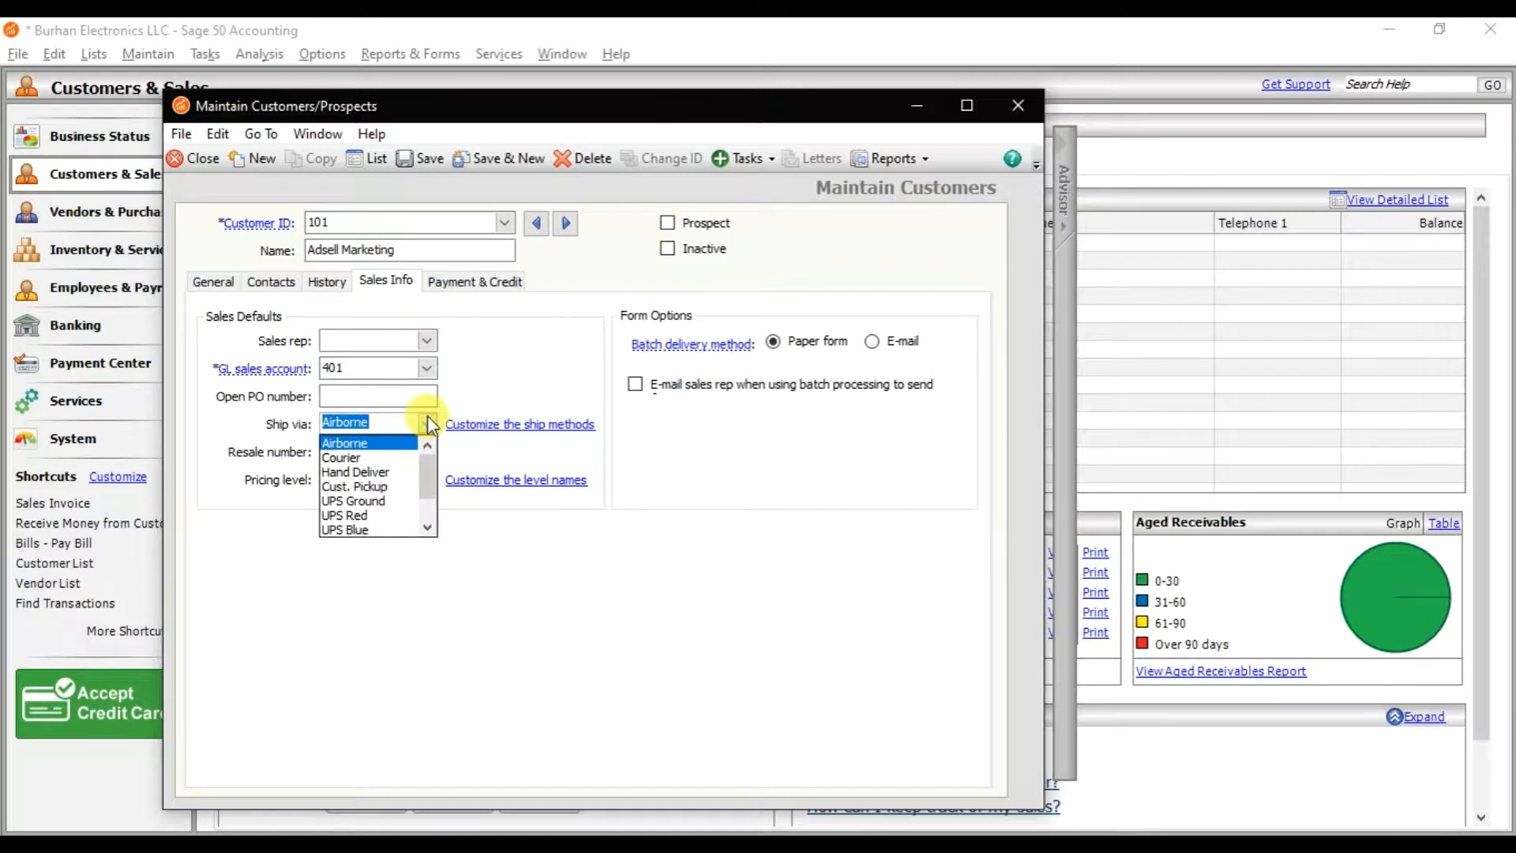
{"action": "left_click", "coordinate": [389, 487]}
- Stop reusing the last receipt's payment settings, set the cash account to Dubai Islamic Bank, and save the record, starting a new one
{"action": "left_click", "coordinate": [478, 285]}
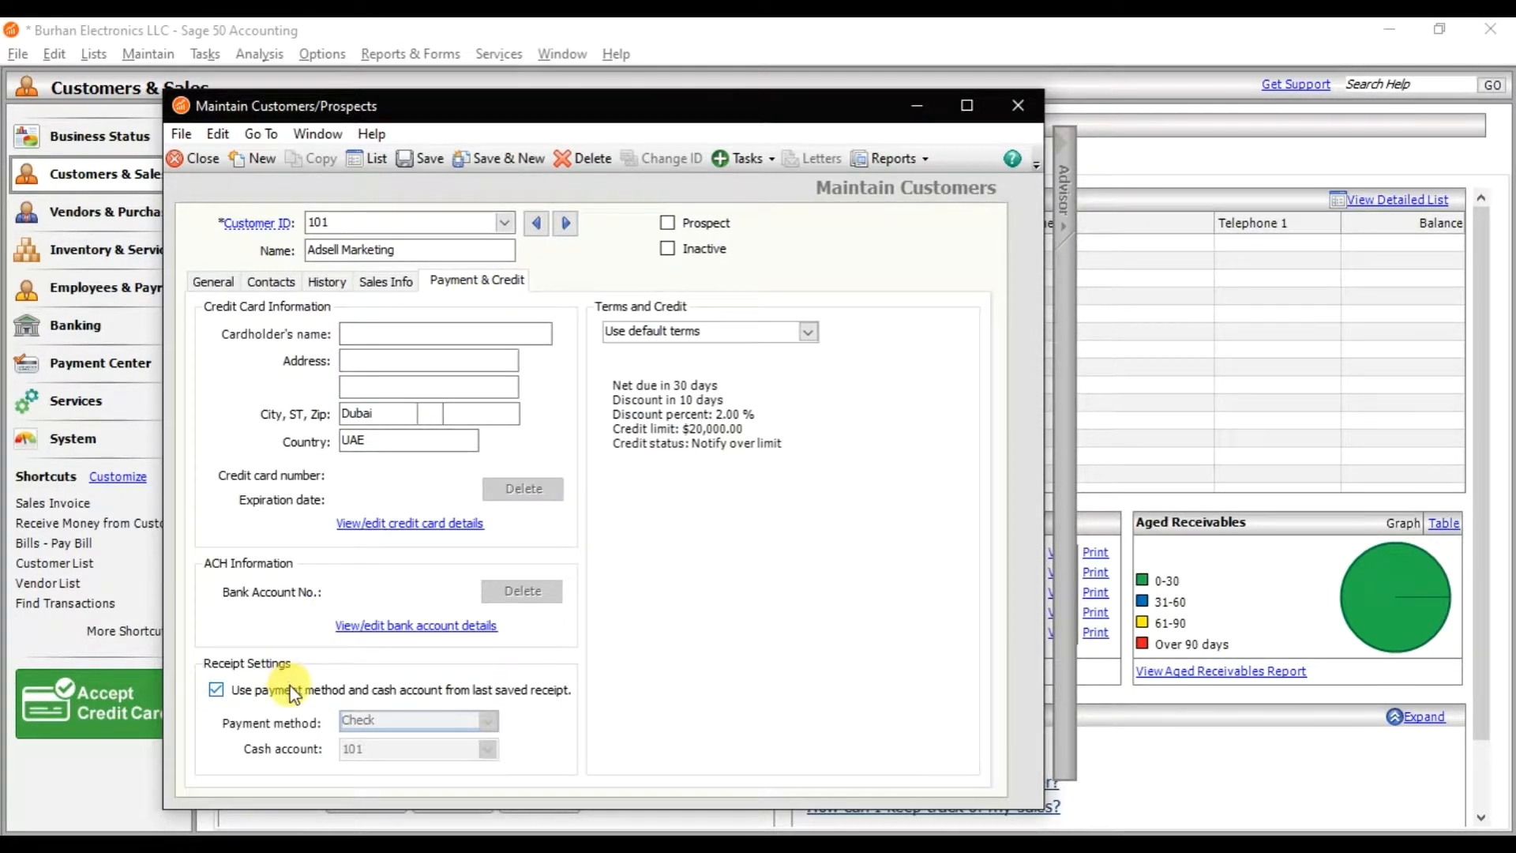
{"action": "left_click", "coordinate": [293, 694]}
{"action": "left_click", "coordinate": [488, 750]}
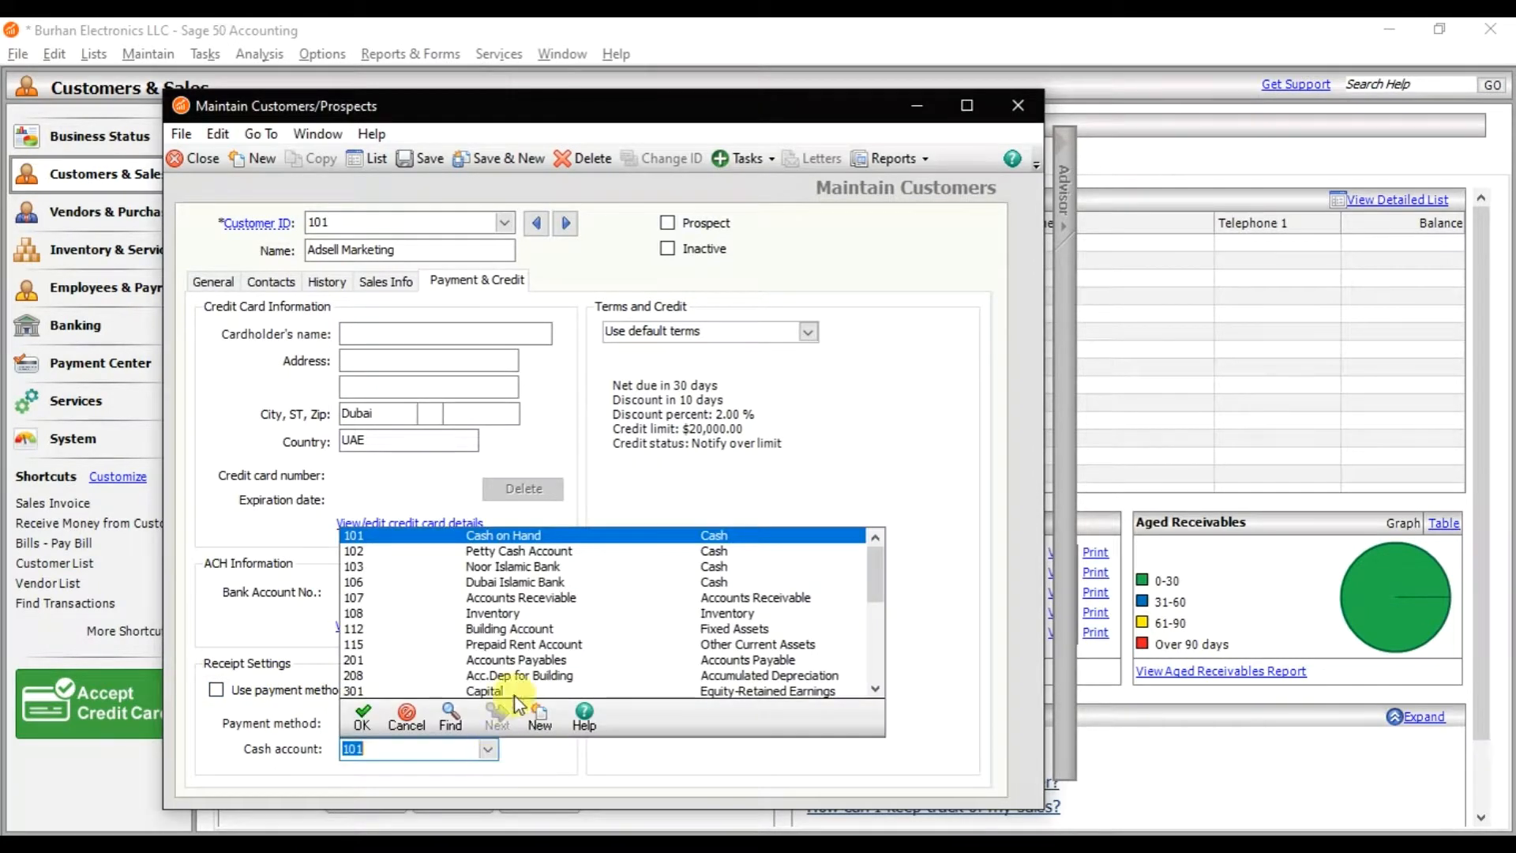
{"action": "left_click", "coordinate": [547, 584]}
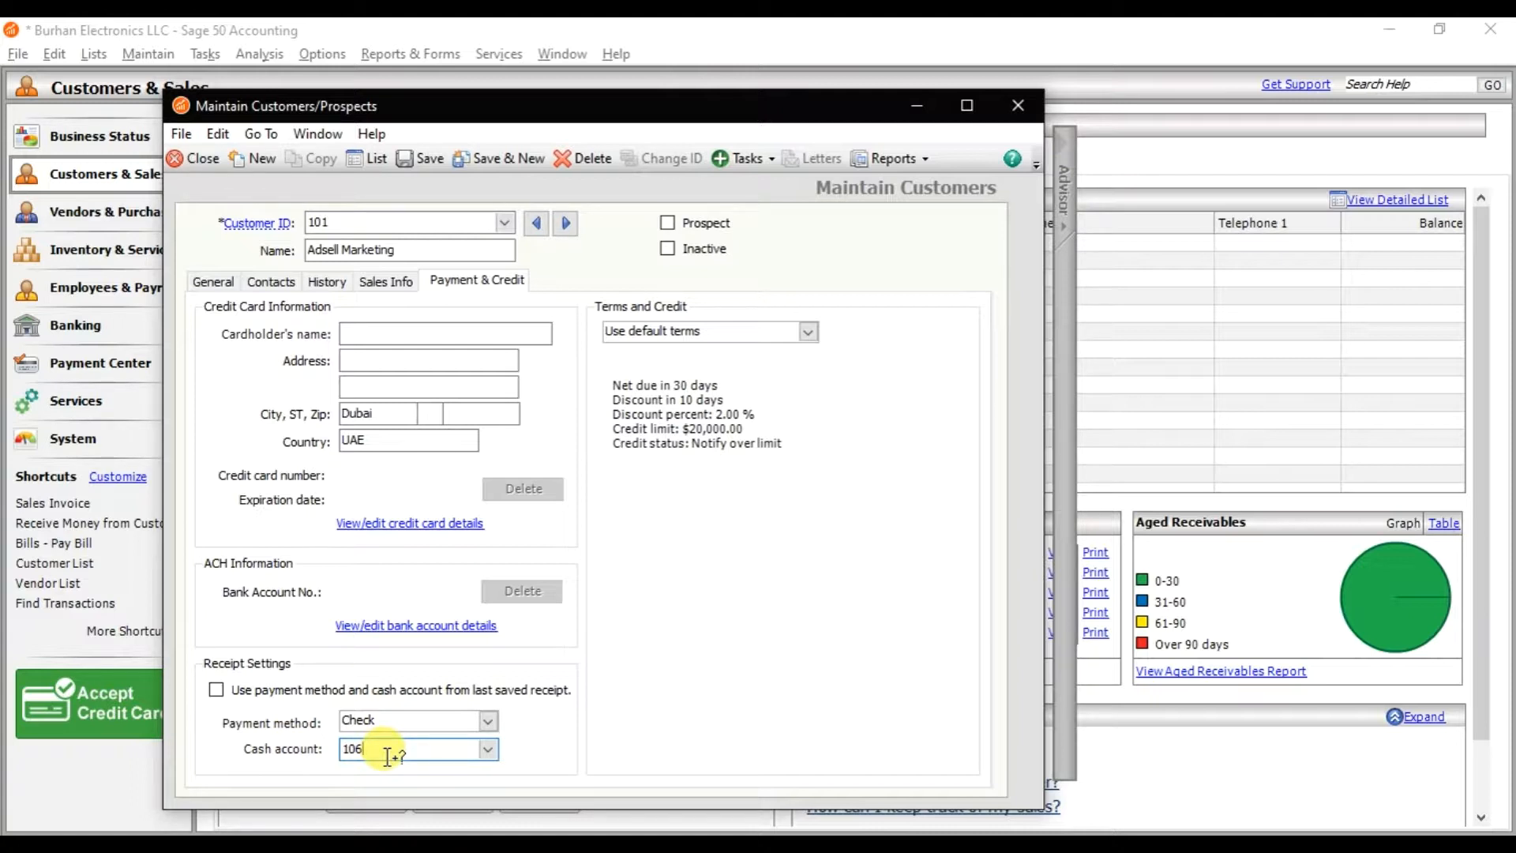
{"action": "left_click", "coordinate": [214, 281]}
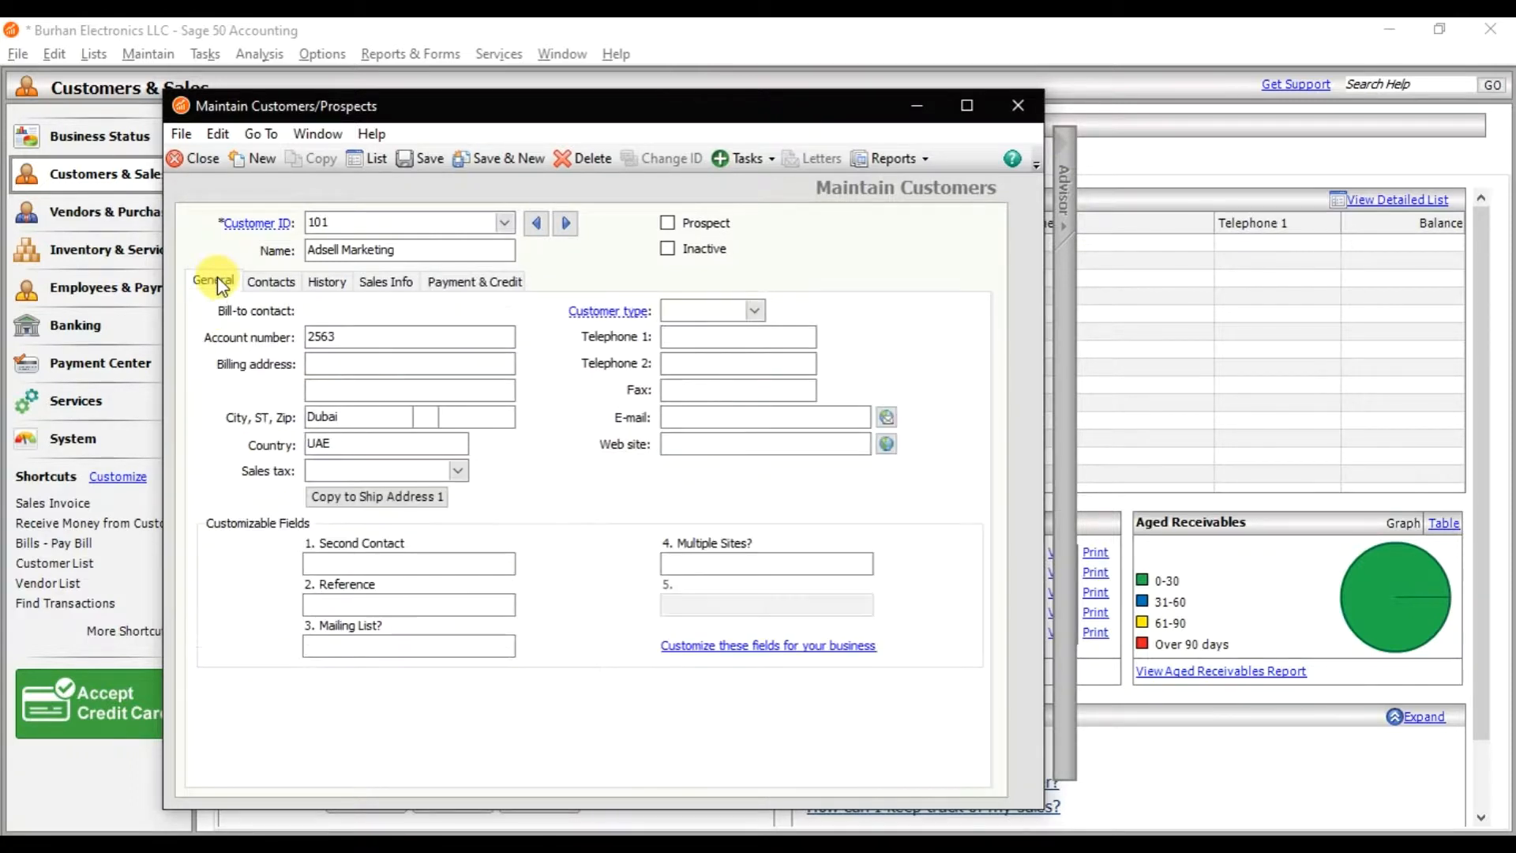
{"action": "left_click", "coordinate": [482, 158]}
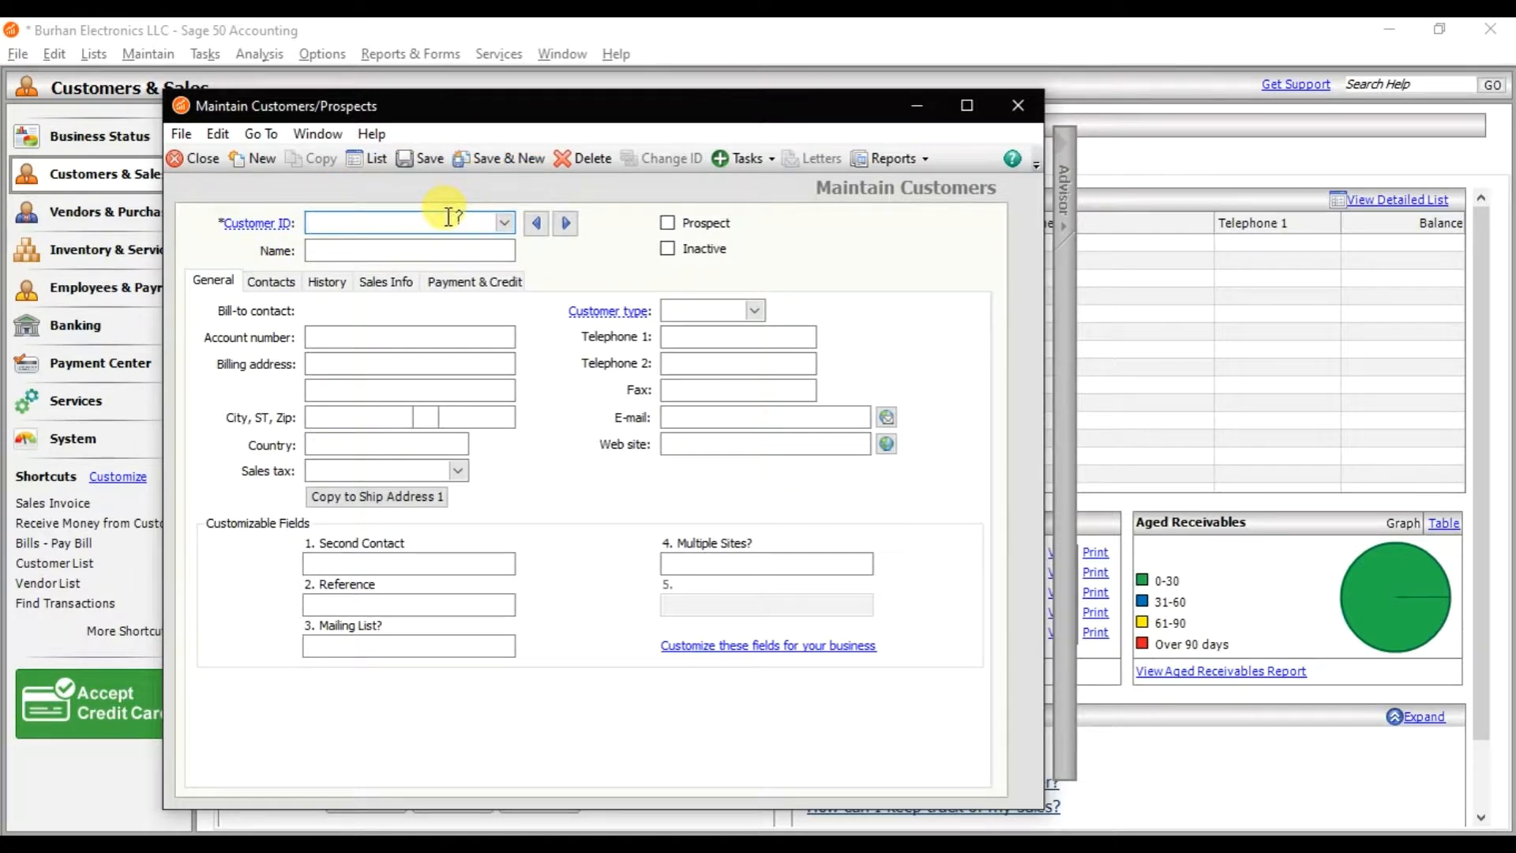
- Enter the new customer's ID and copy its name, 303 Construction LLC, from the Accounts Receivable Accounting document in Word
{"action": "type", "text": "102"}
{"action": "key", "text": "Tab"}
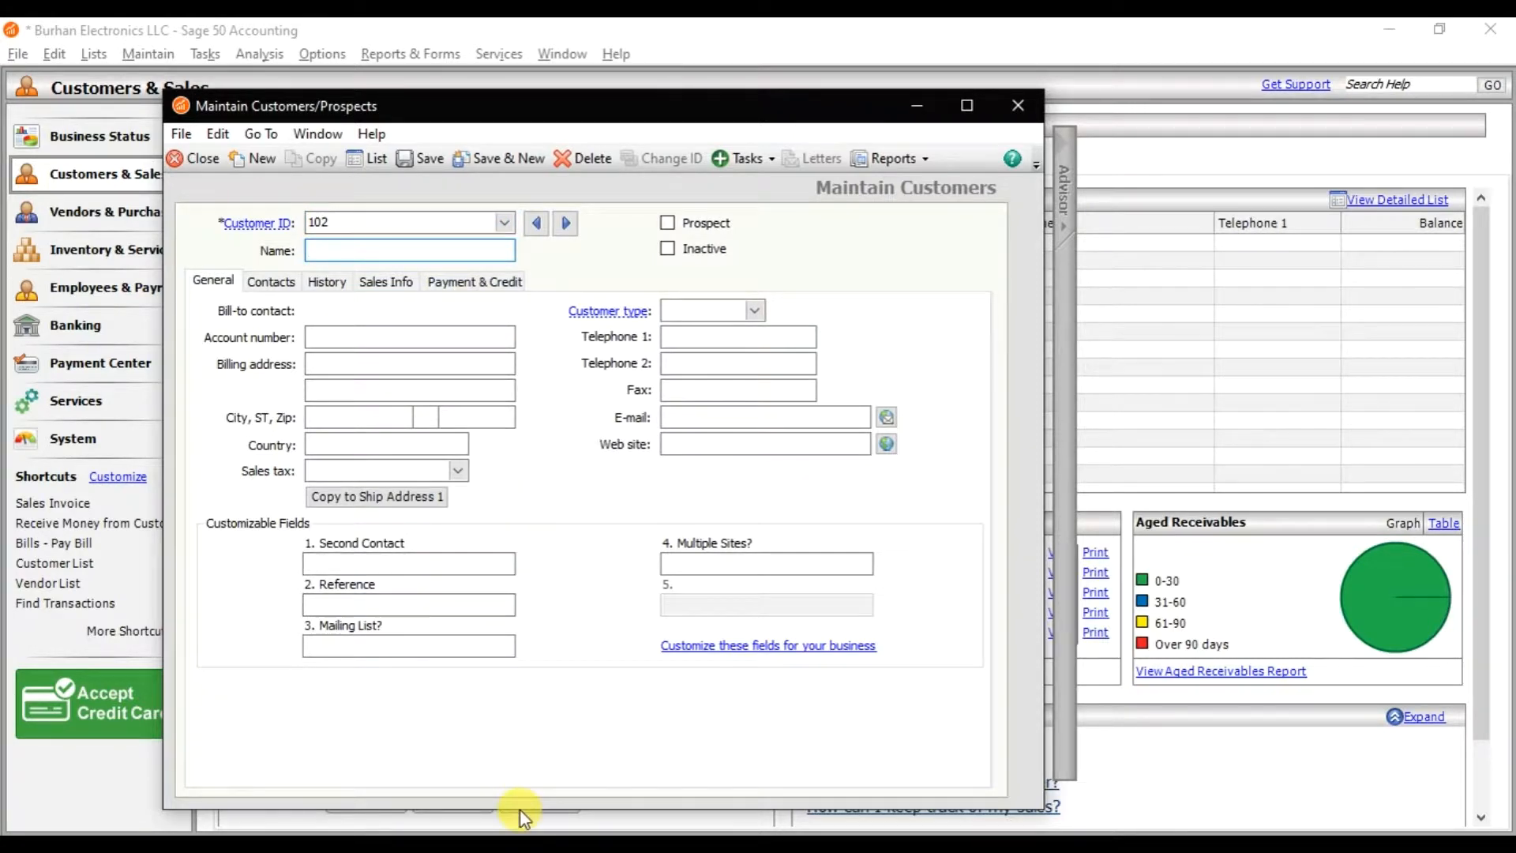
{"action": "key", "text": "alt+Tab"}
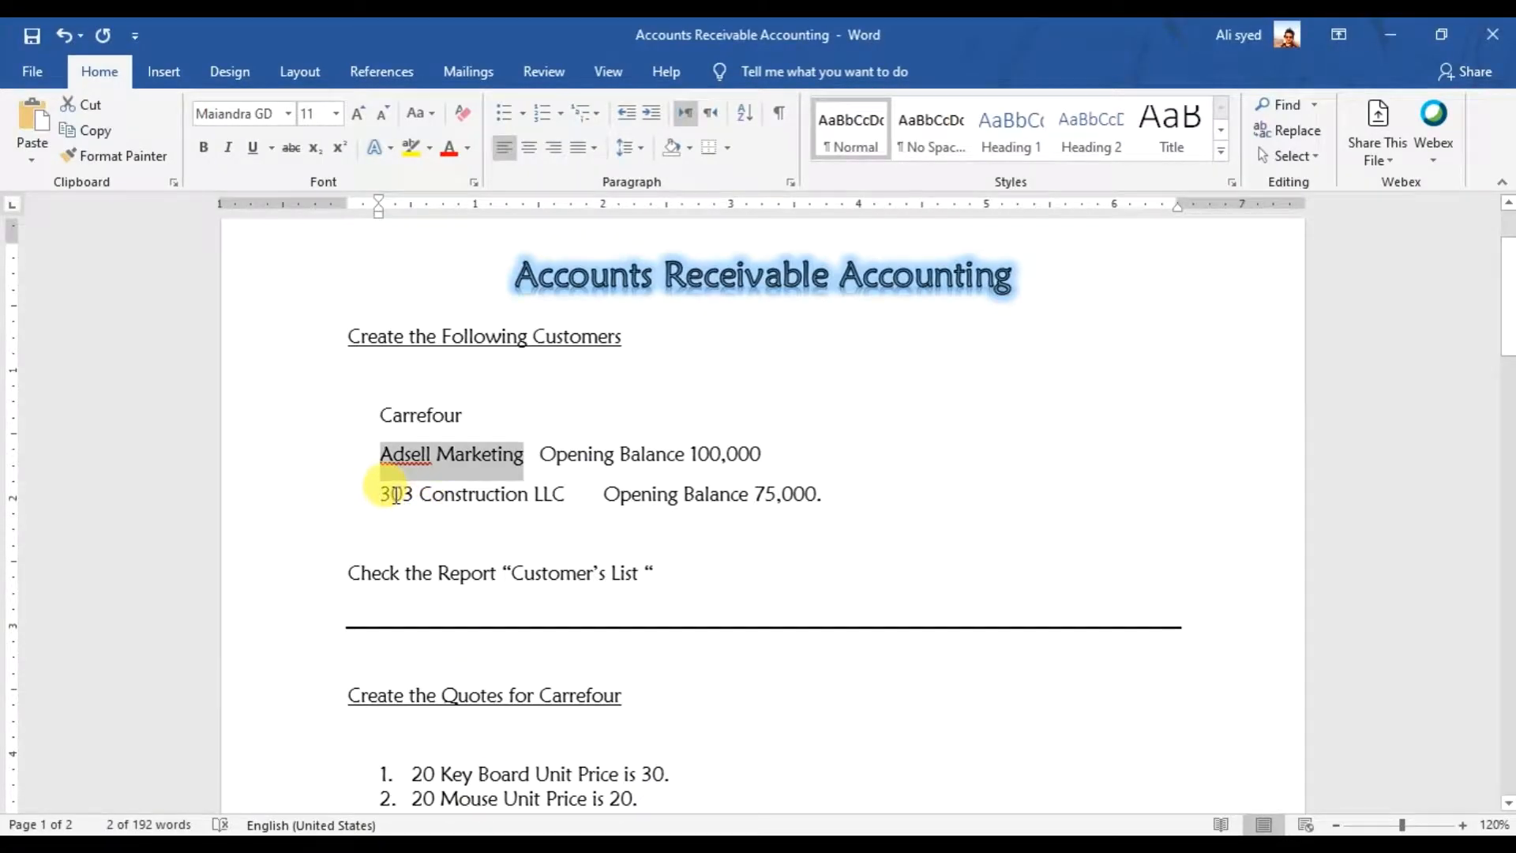
{"action": "left_click_drag", "start_coordinate": [383, 493], "coordinate": [565, 505]}
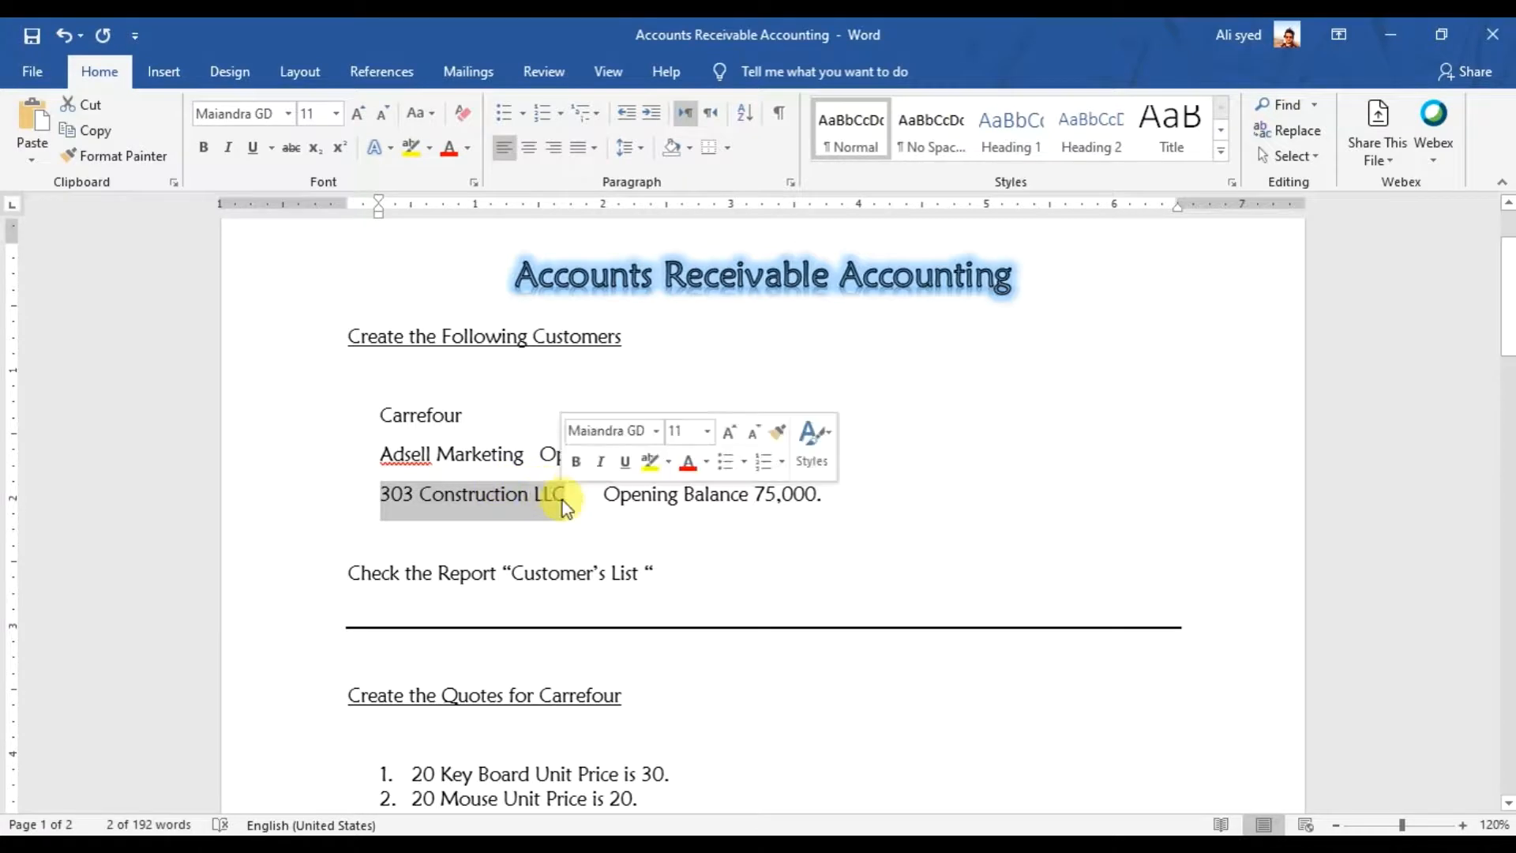
{"action": "key", "text": "ctrl+c"}
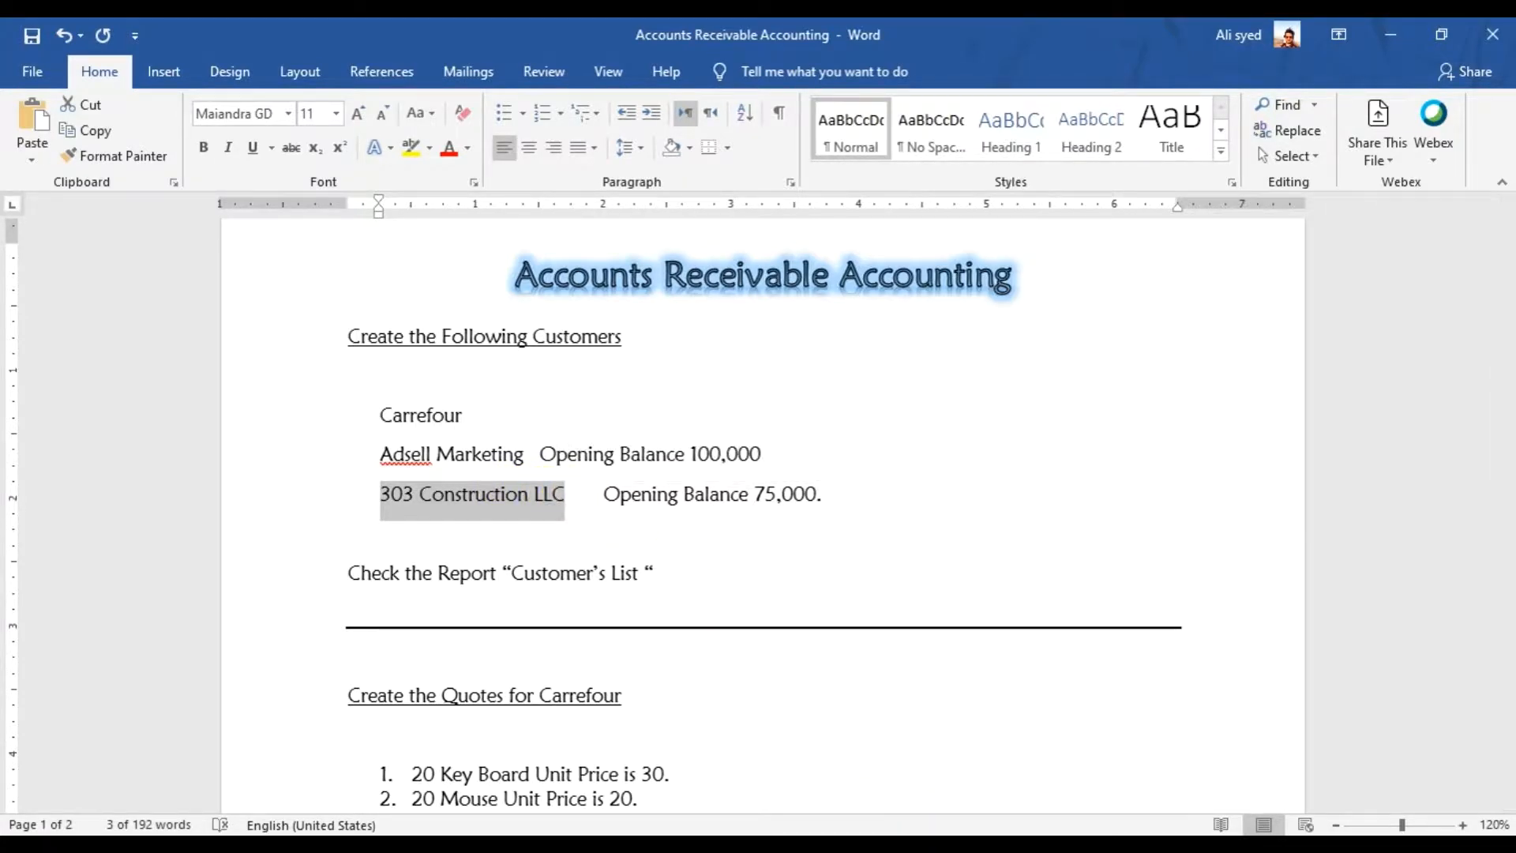
{"action": "left_click", "coordinate": [948, 835]}
{"action": "left_click", "coordinate": [1081, 757]}
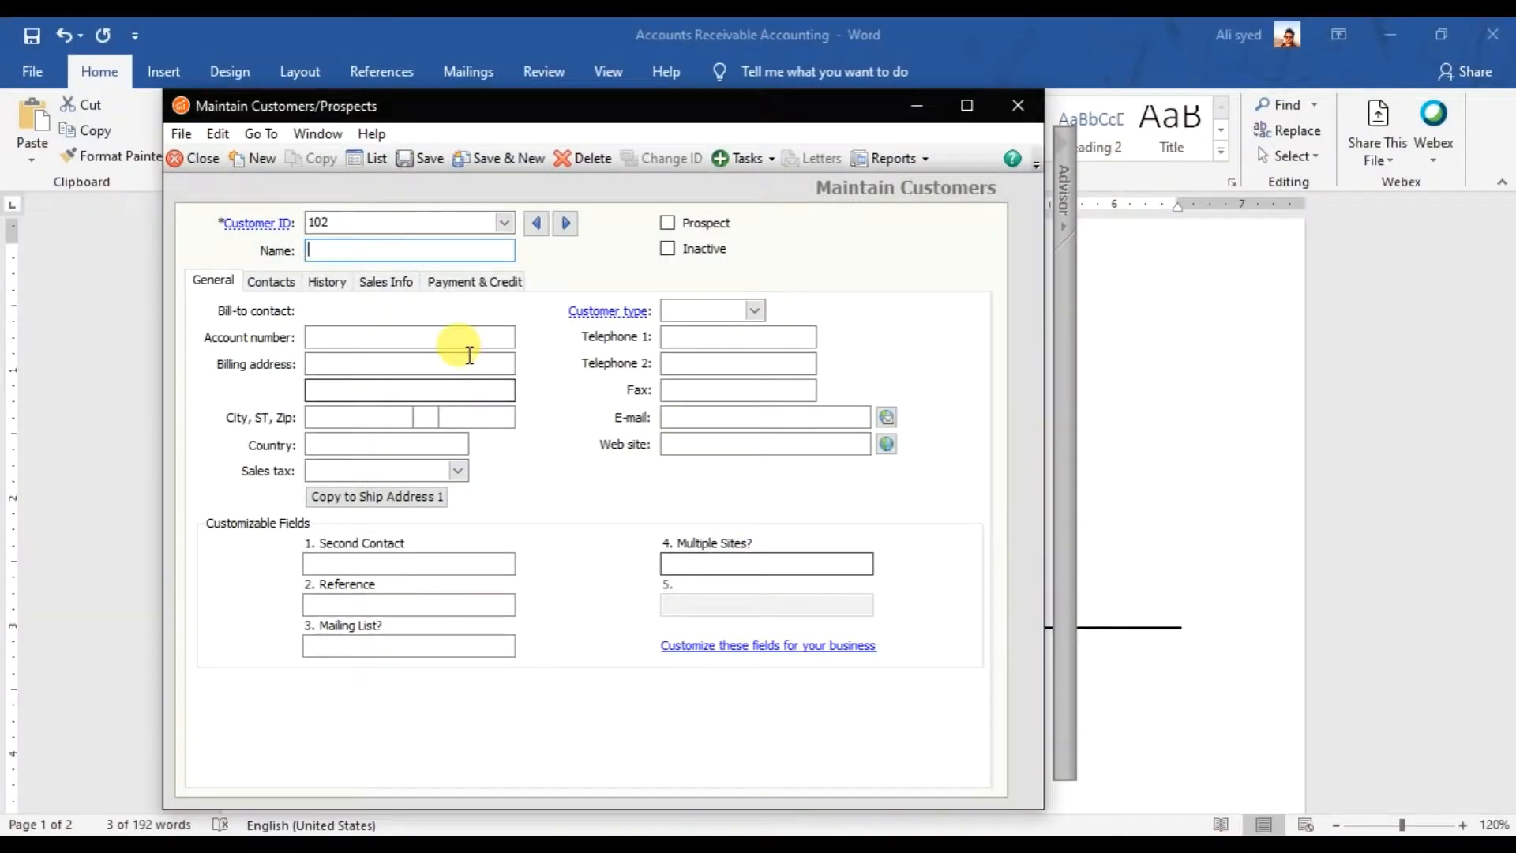
{"action": "key", "text": "ctrl+v"}
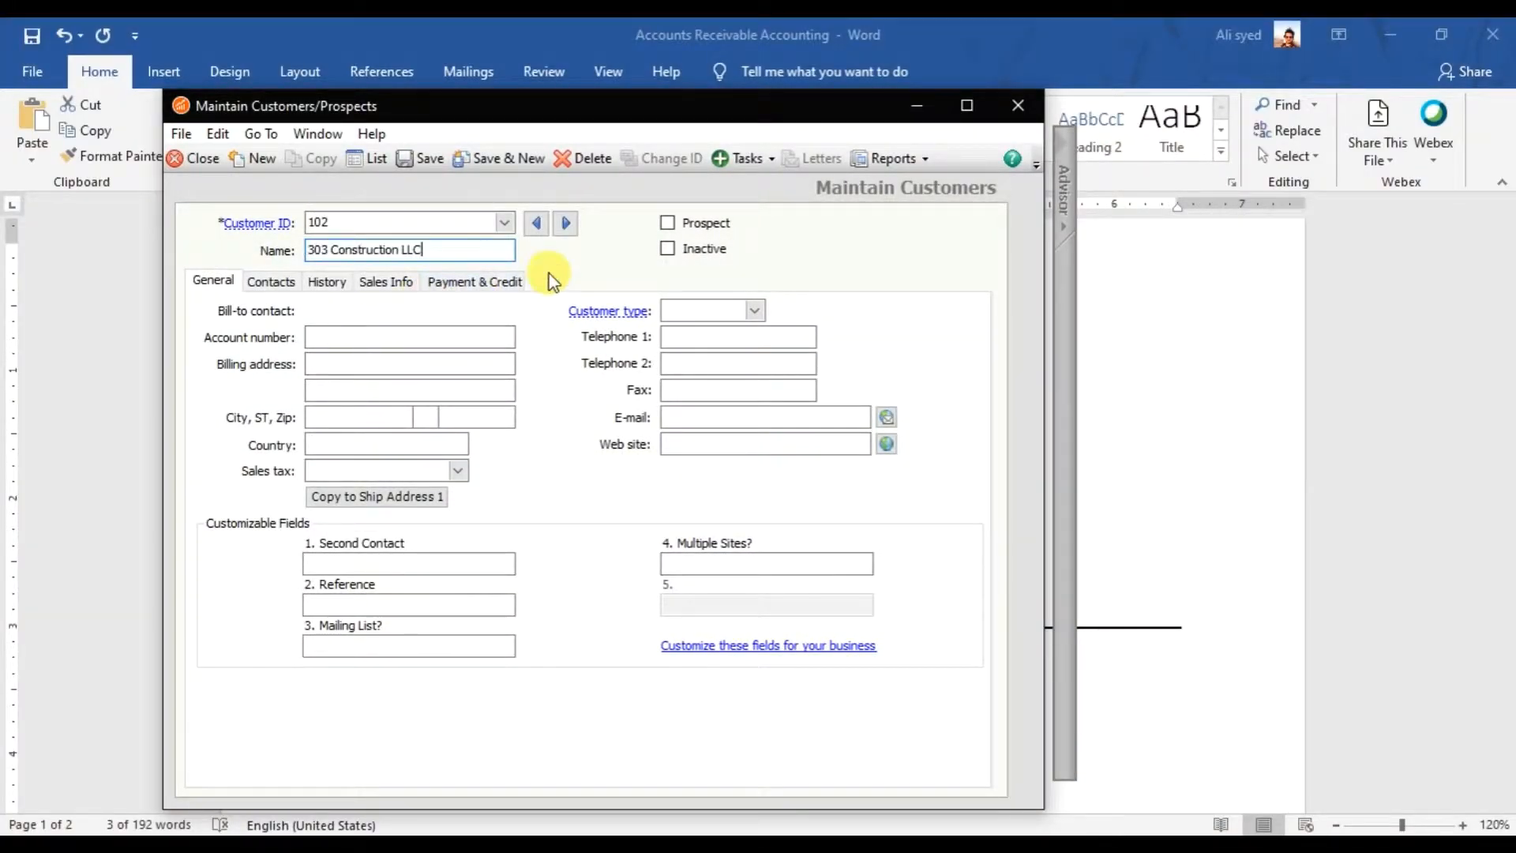
- Set the city to Dubai and the country to UAE for 303 Construction LLC
{"action": "left_click", "coordinate": [390, 395]}
{"action": "left_click", "coordinate": [392, 417]}
{"action": "left_click", "coordinate": [401, 418]}
{"action": "left_click", "coordinate": [393, 441]}
{"action": "left_click", "coordinate": [446, 444]}
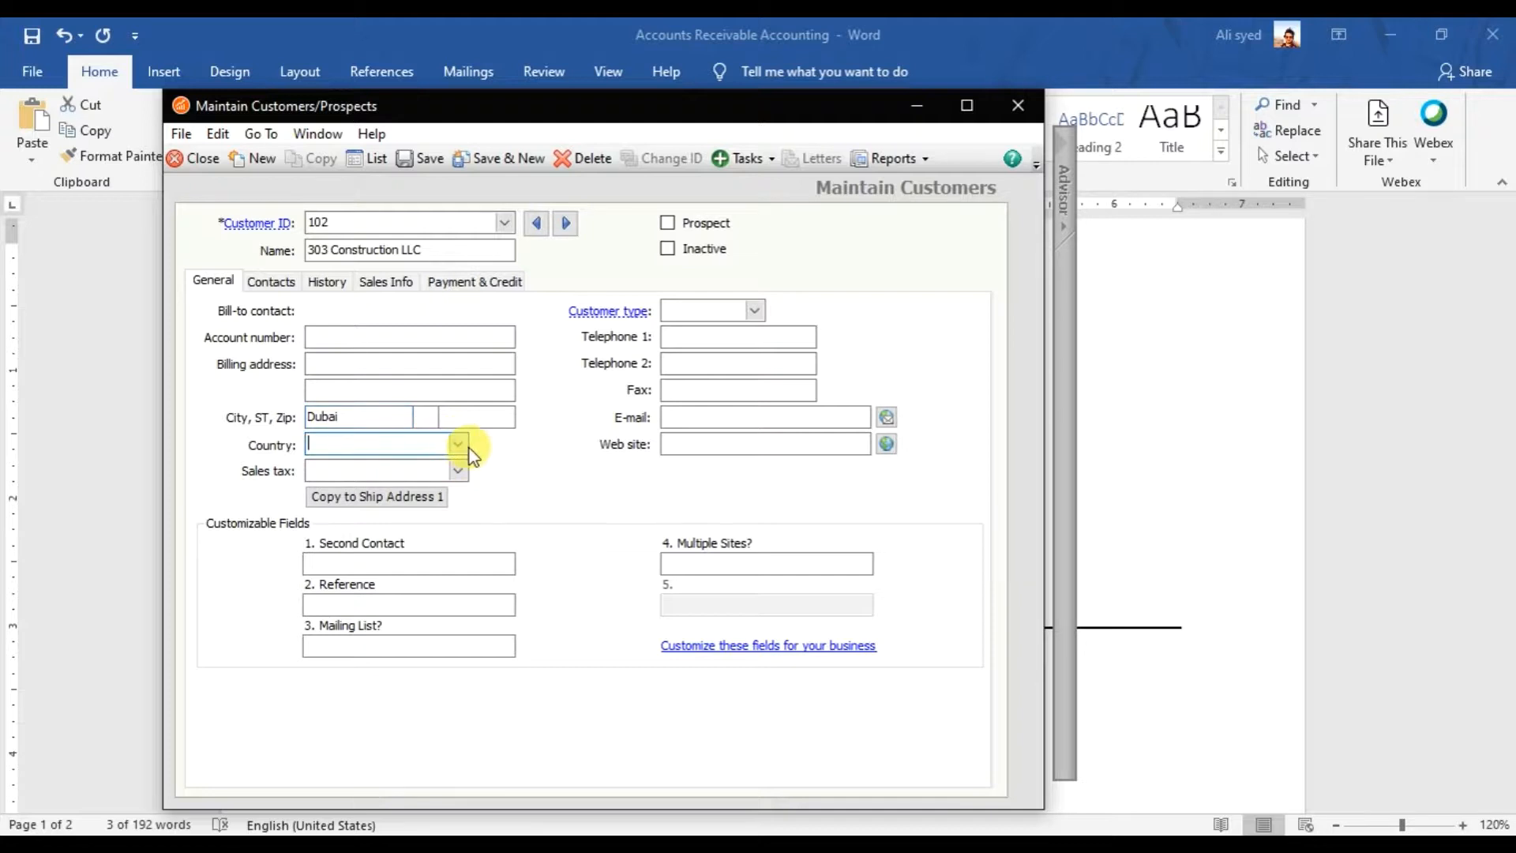
{"action": "left_click", "coordinate": [459, 447]}
{"action": "left_click", "coordinate": [427, 465]}
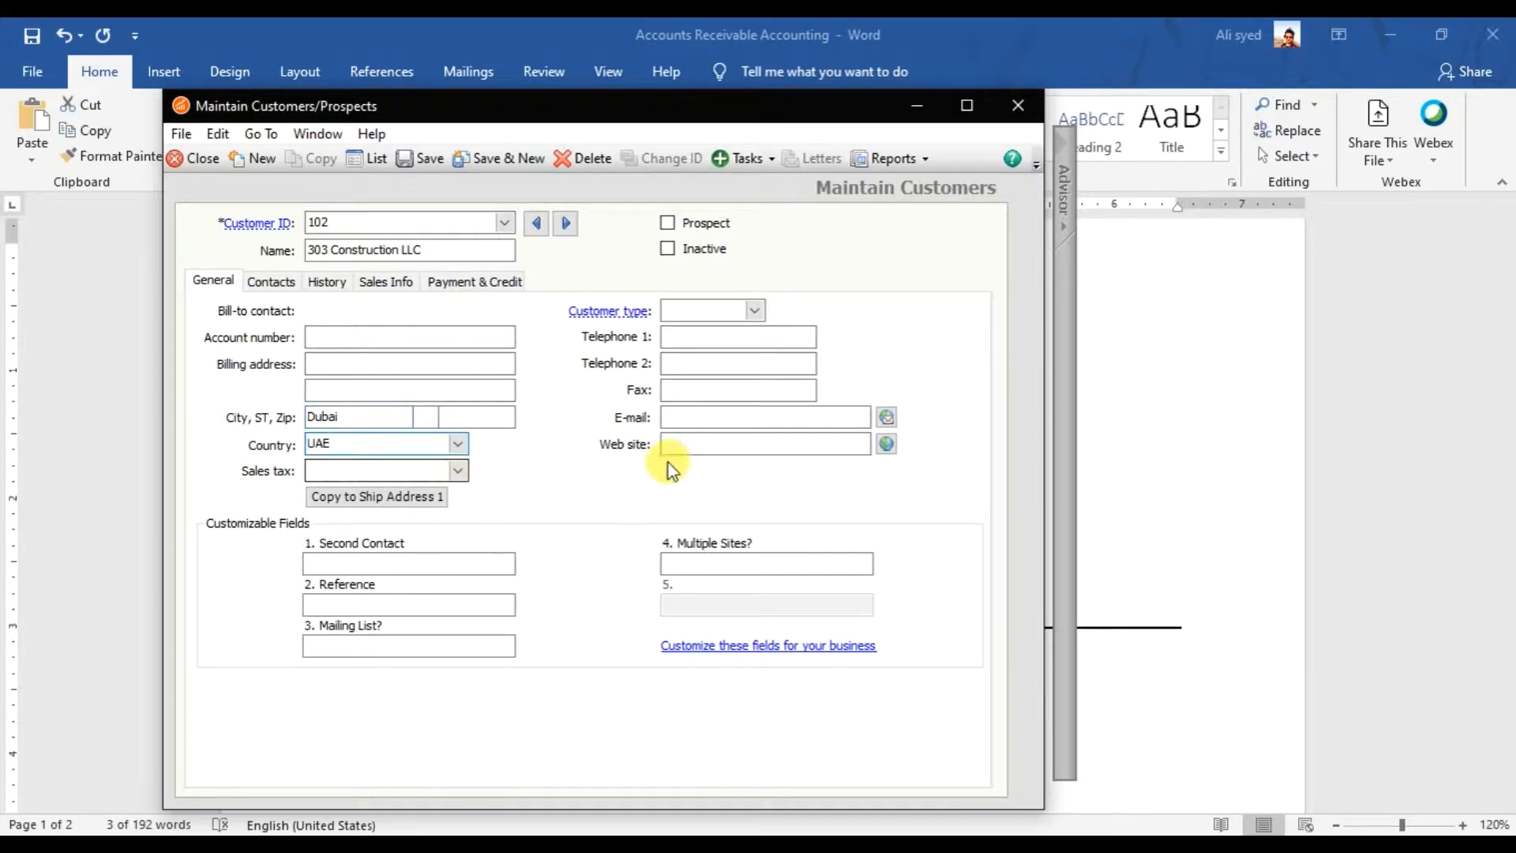
- Review the payment, sales, history and contact details of 303 Construction LLC, and save the customer record
{"action": "left_click", "coordinate": [448, 282]}
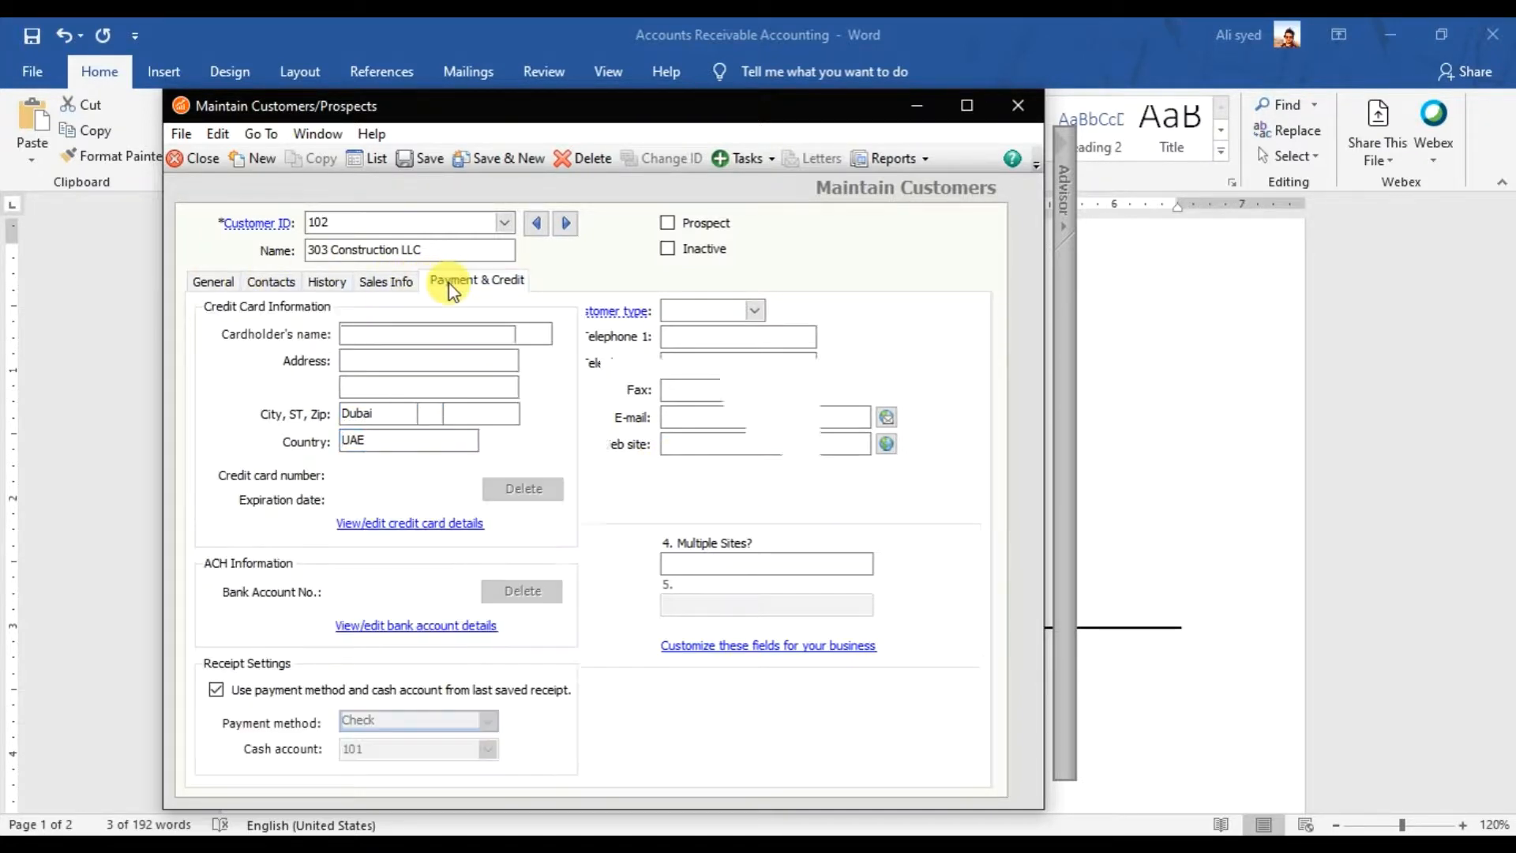
{"action": "left_click", "coordinate": [393, 283]}
{"action": "left_click", "coordinate": [325, 282]}
{"action": "left_click", "coordinate": [270, 282]}
{"action": "left_click", "coordinate": [211, 283]}
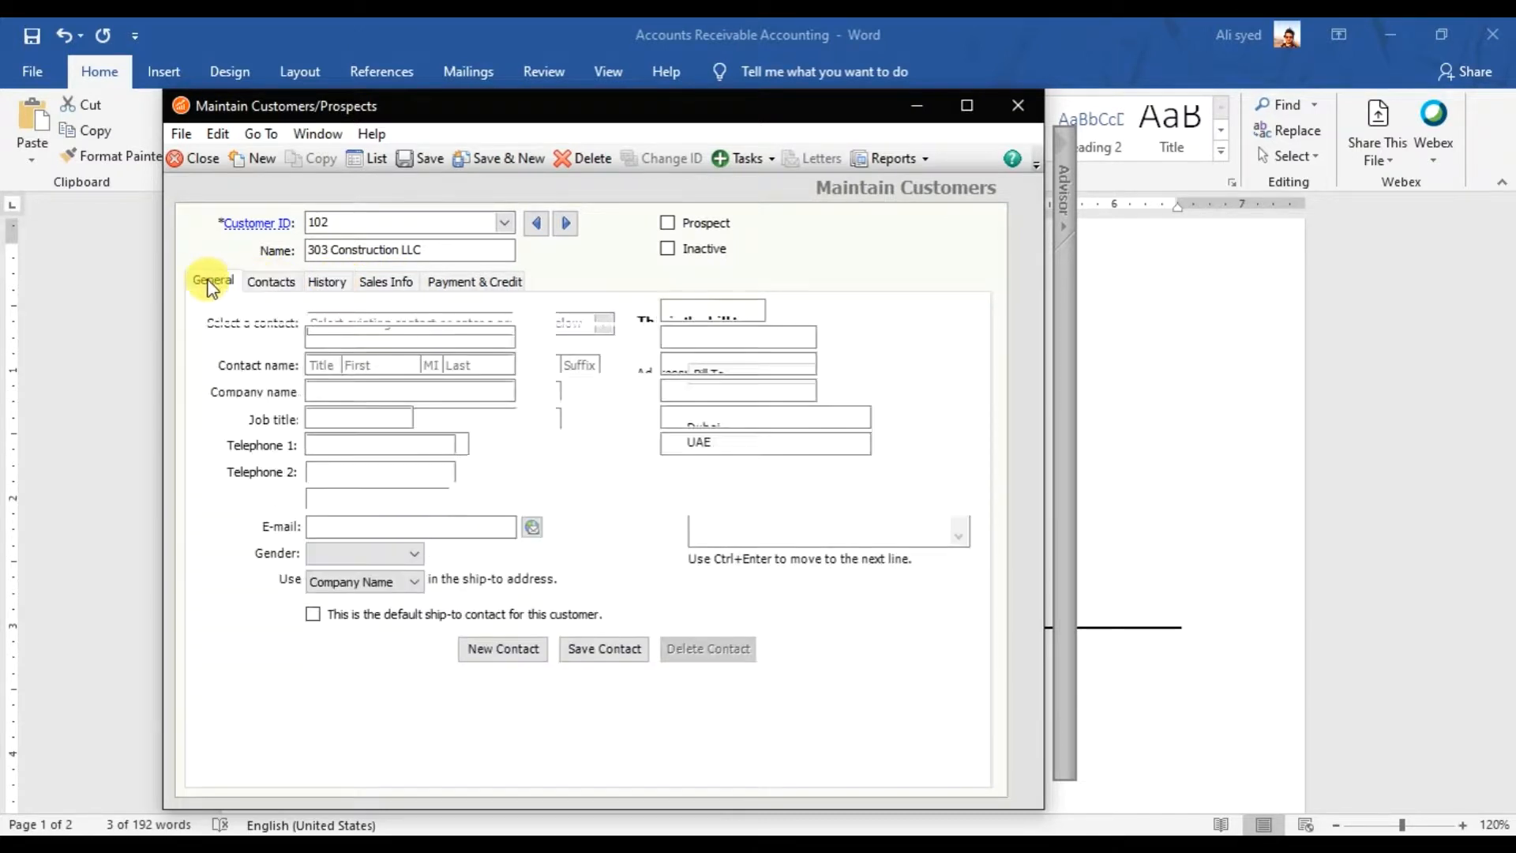
{"action": "left_click", "coordinate": [424, 160]}
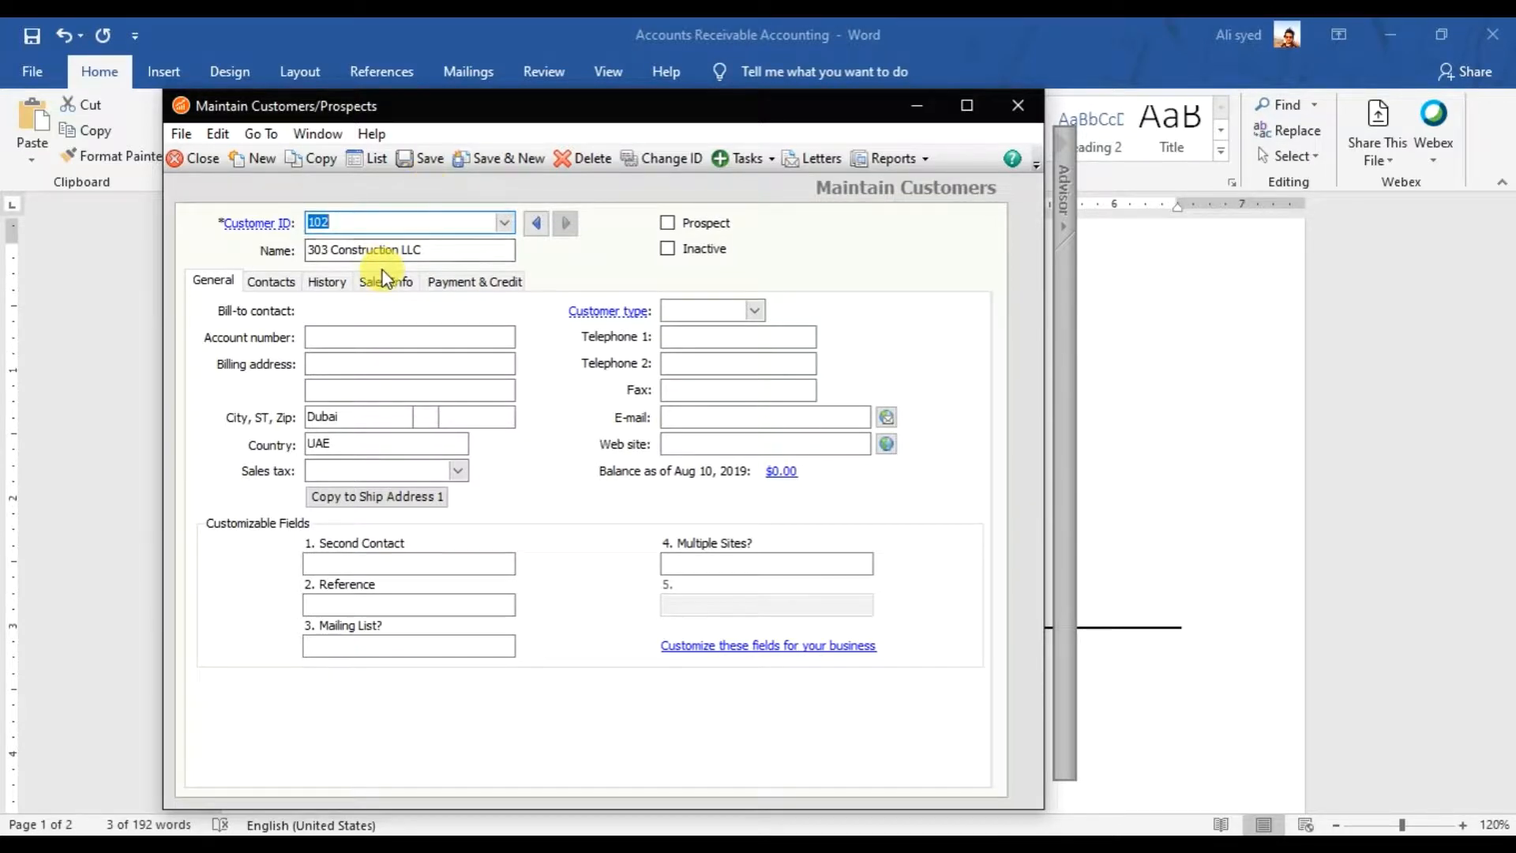
- Open the customer beginning balances and bring up the invoice entry for Adsell Marketing
{"action": "left_click", "coordinate": [326, 282]}
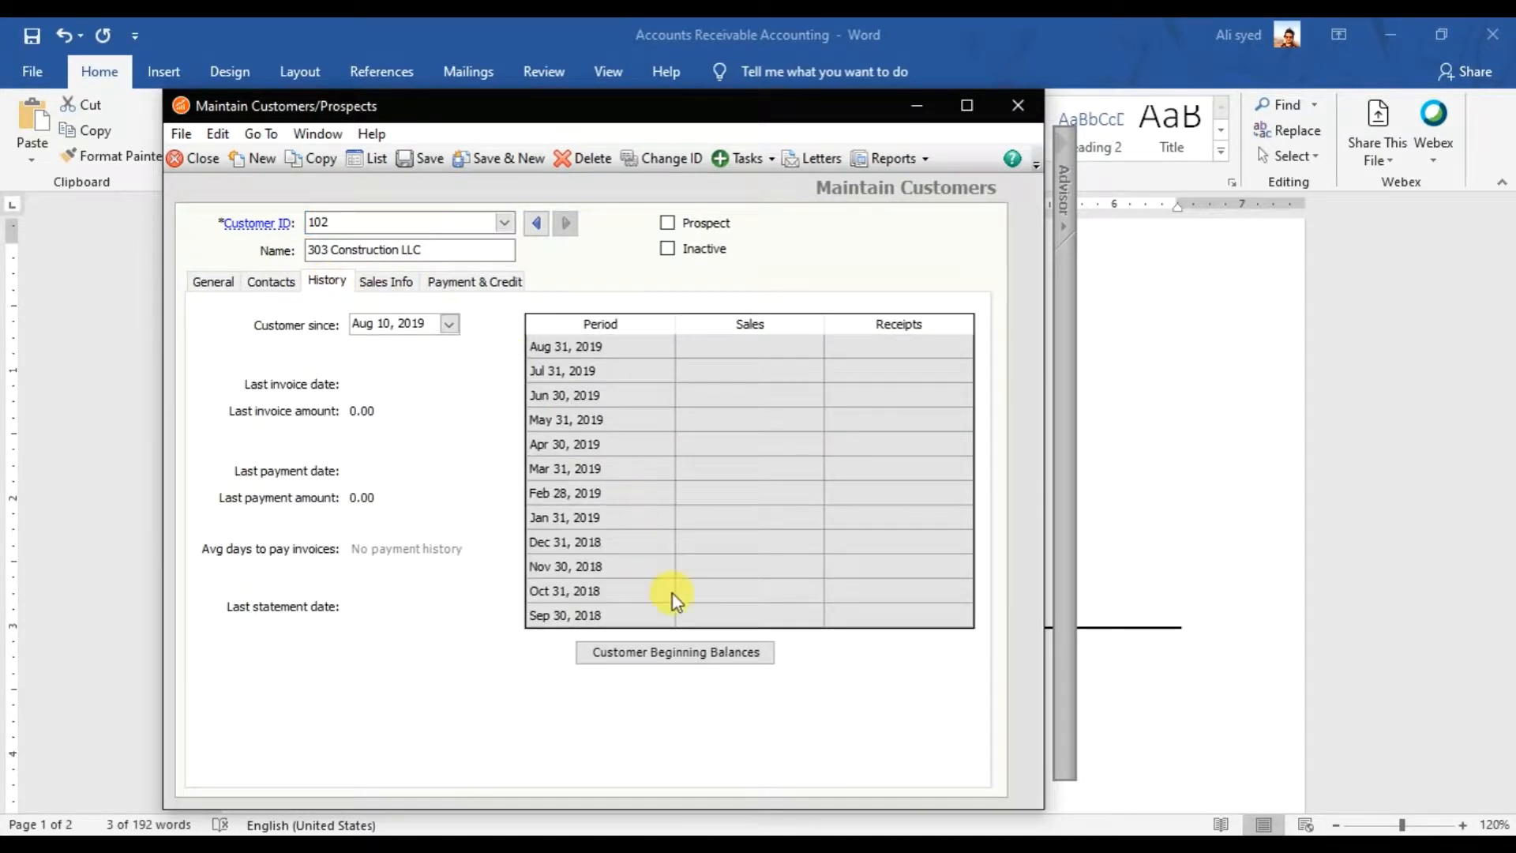
{"action": "left_click", "coordinate": [681, 653]}
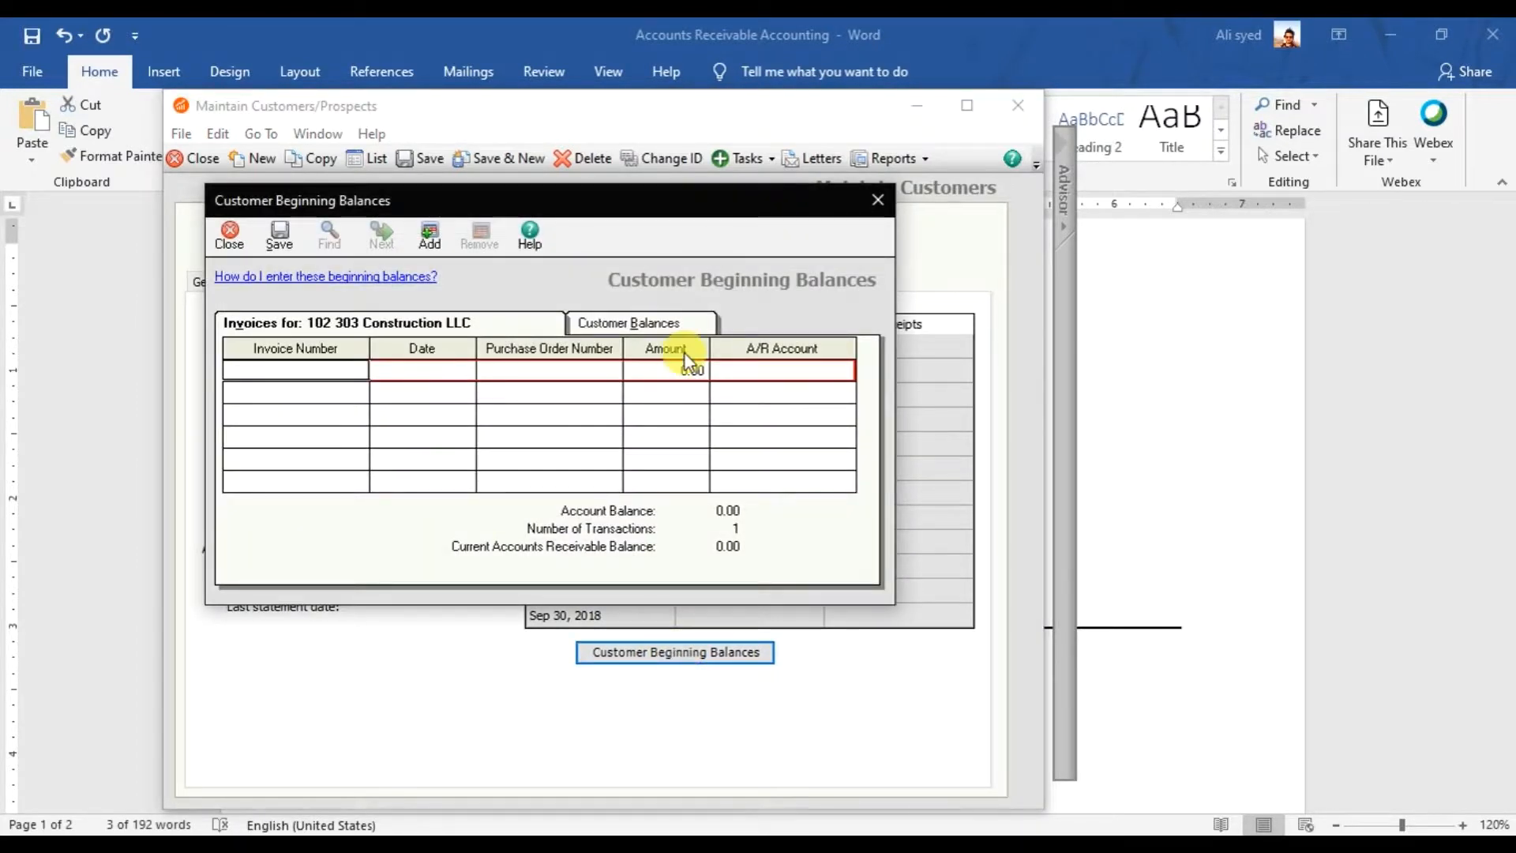
{"action": "left_click", "coordinate": [637, 326]}
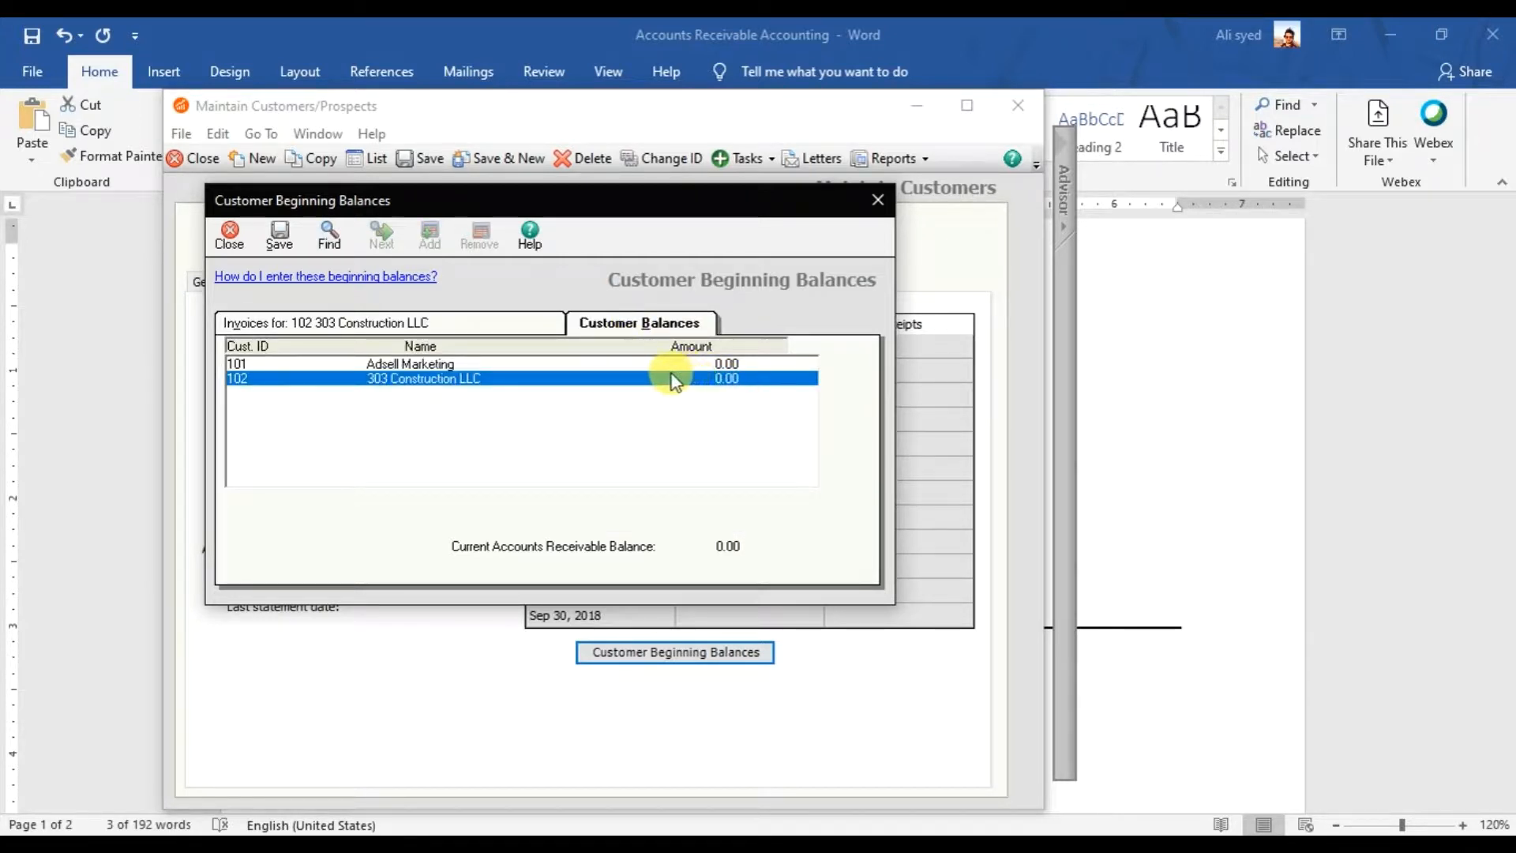
{"action": "left_click", "coordinate": [449, 364]}
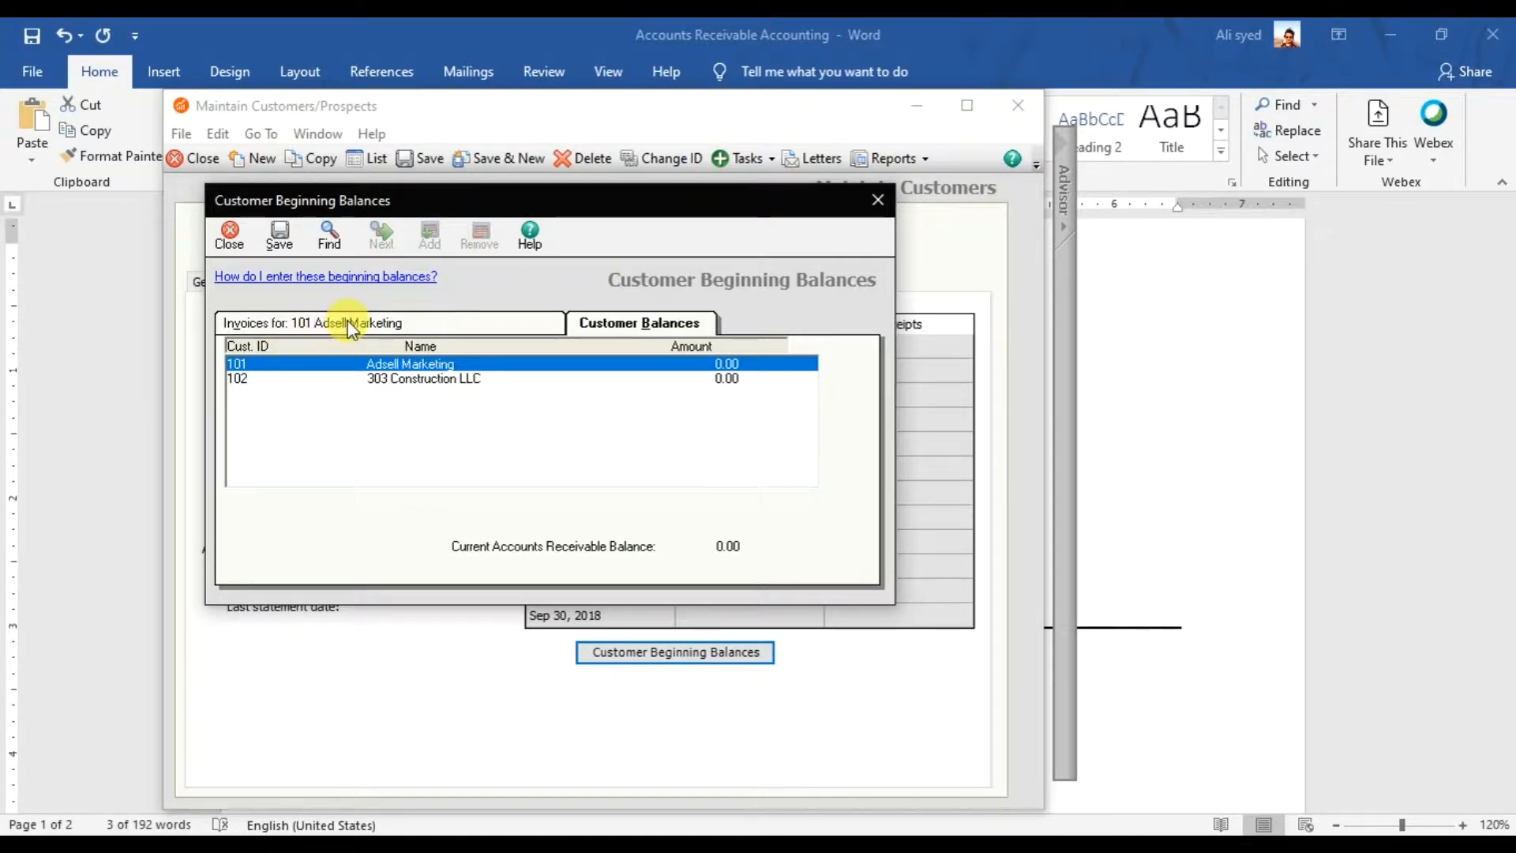
{"action": "left_click", "coordinate": [439, 329]}
- Enter Adsell Marketing's opening invoice with placeholder invoice and purchase order numbers, date 01/01/2019 and amount 100,000
{"action": "left_click", "coordinate": [362, 368]}
{"action": "type", "text": "0000"}
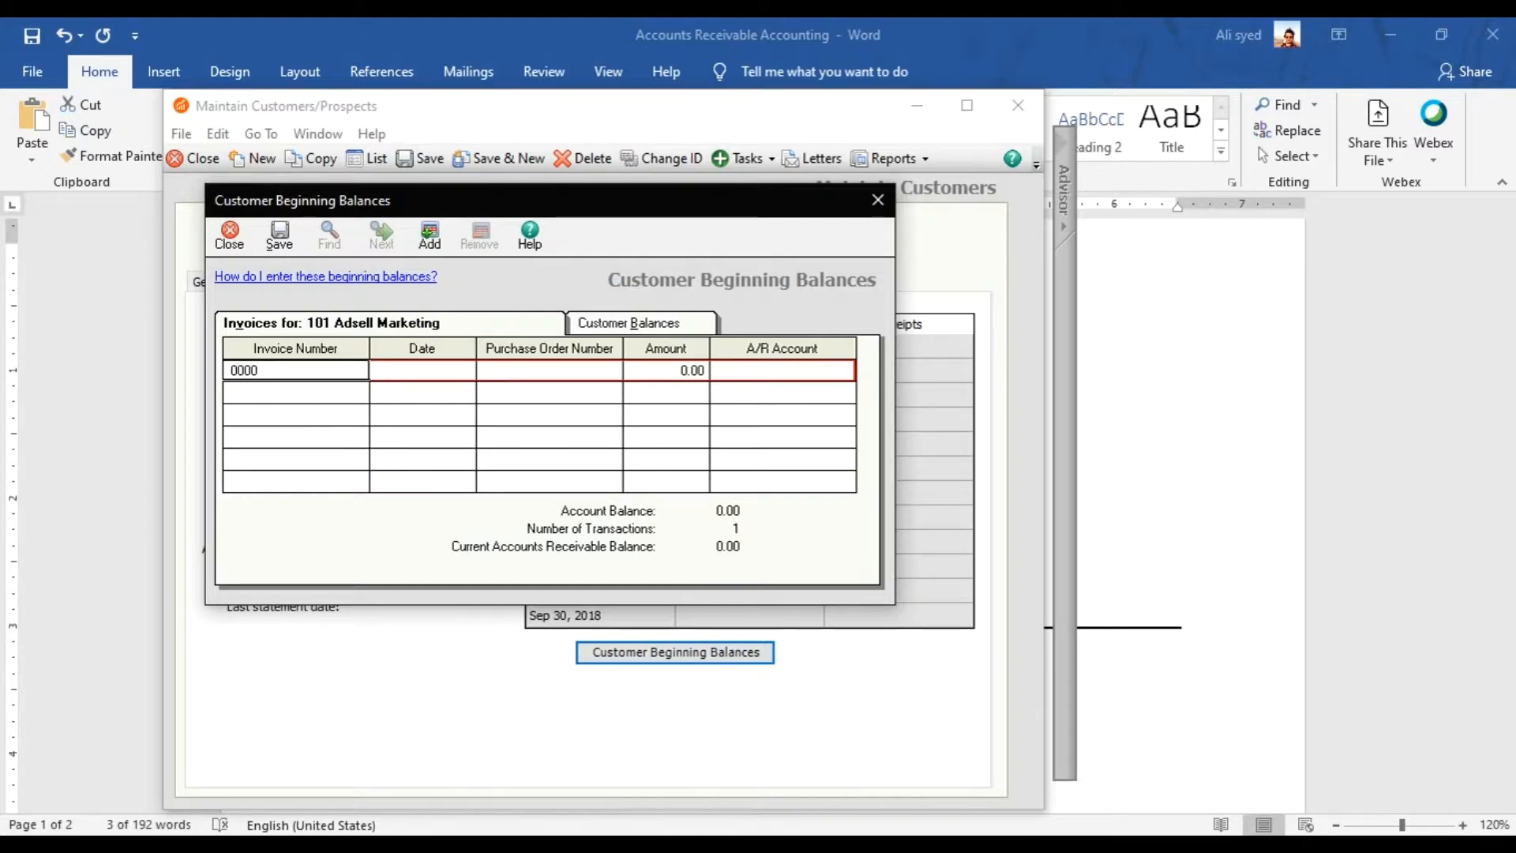
{"action": "key", "text": "Tab"}
{"action": "type", "text": "01/01/2019"}
{"action": "key", "text": "Tab"}
{"action": "type", "text": "0000"}
{"action": "key", "text": "Tab"}
{"action": "type", "text": "100,"}
{"action": "type", "text": "00"}
{"action": "type", "text": "0"}
{"action": "key", "text": "Tab"}
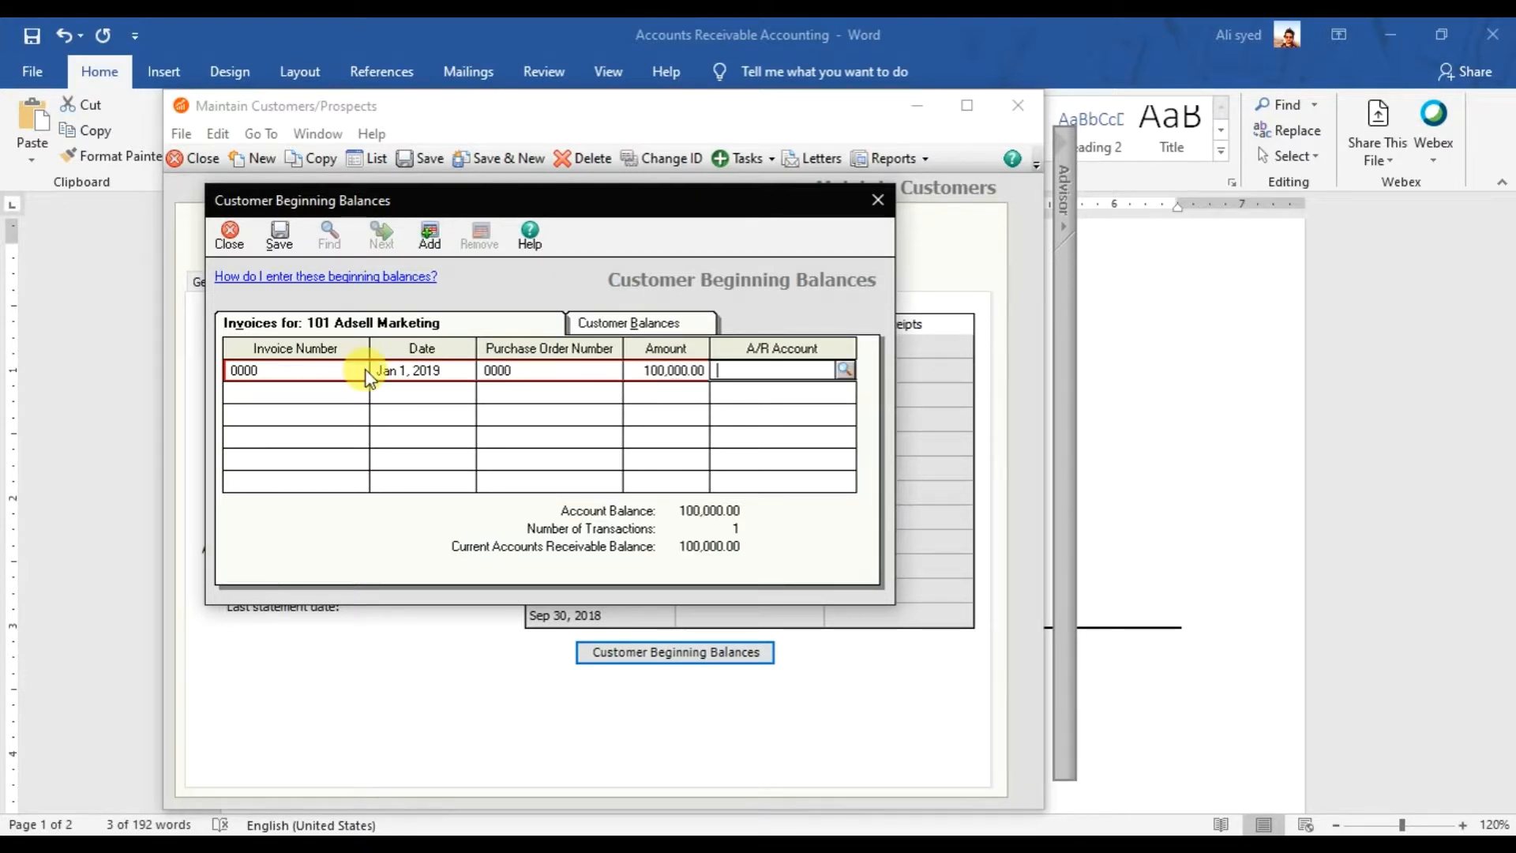
- Assign the opening invoice to the Accounts Receivable ledger account and save Adsell Marketing's beginning balance
{"action": "left_click", "coordinate": [844, 370]}
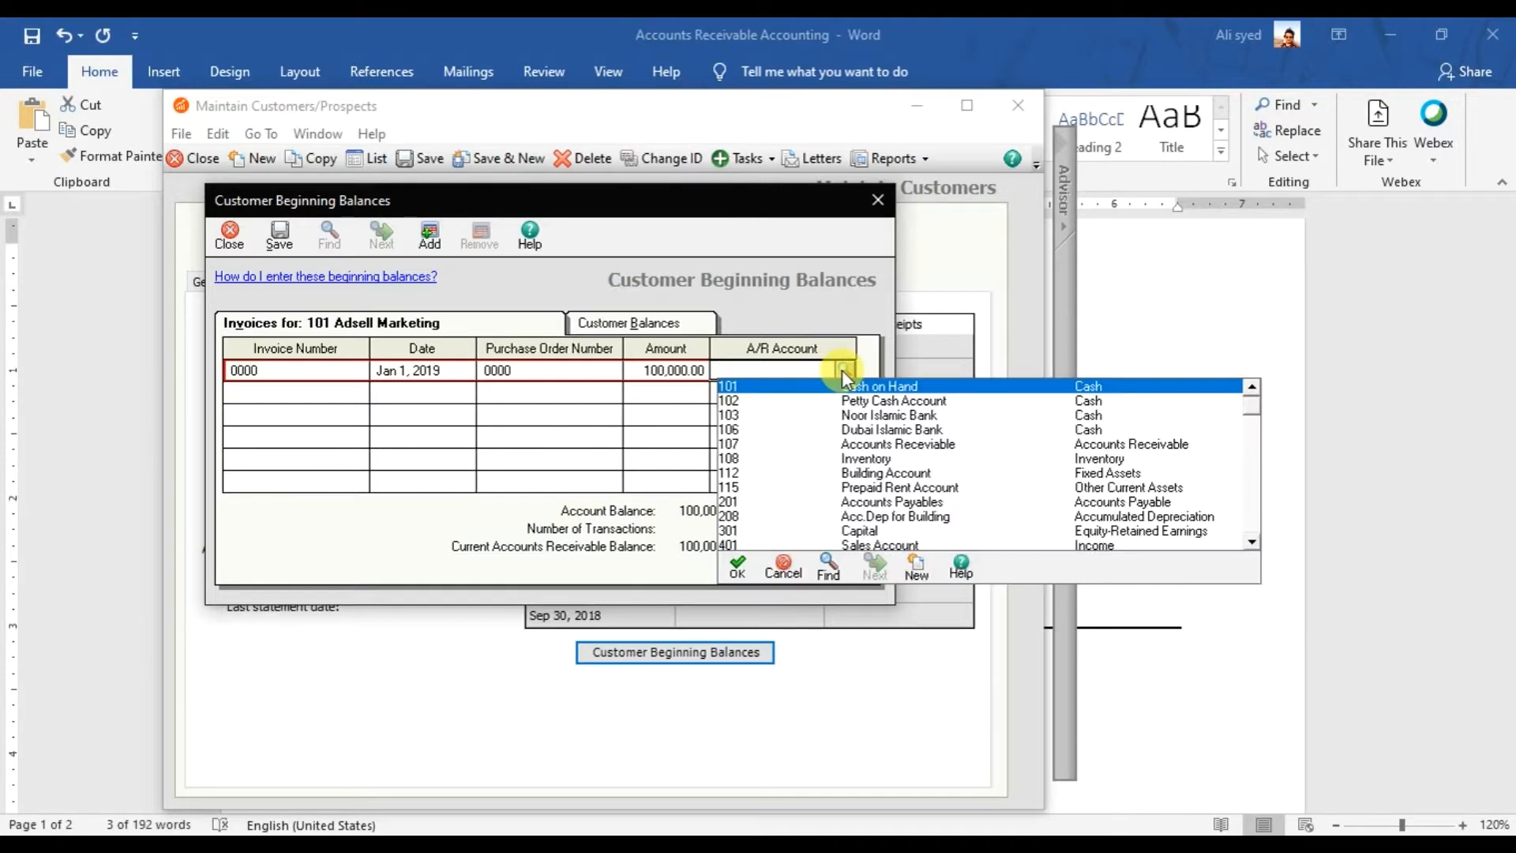
{"action": "double_click", "coordinate": [879, 447]}
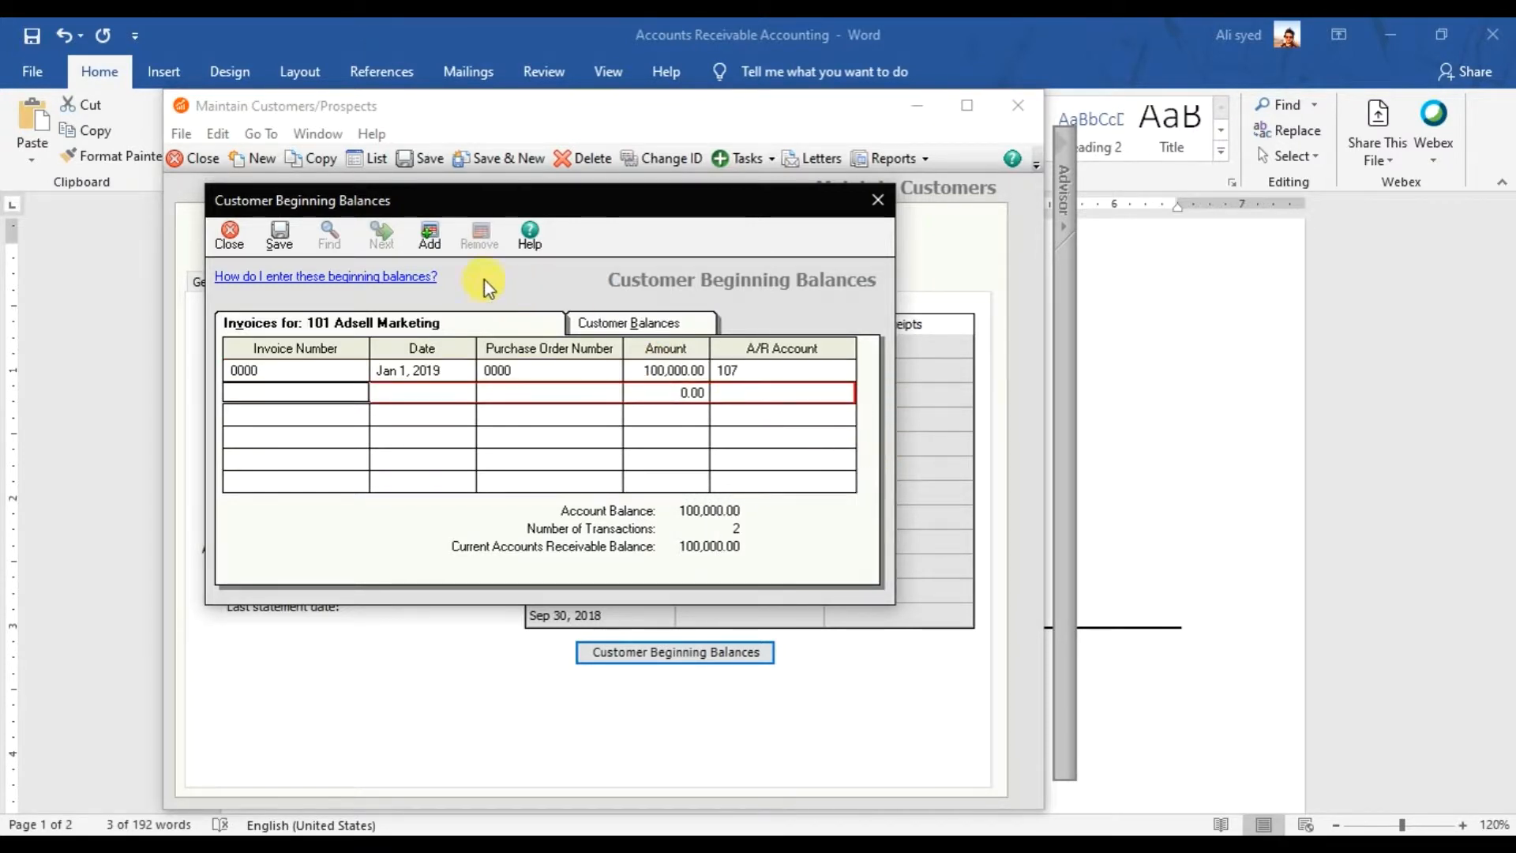
{"action": "left_click", "coordinate": [279, 235]}
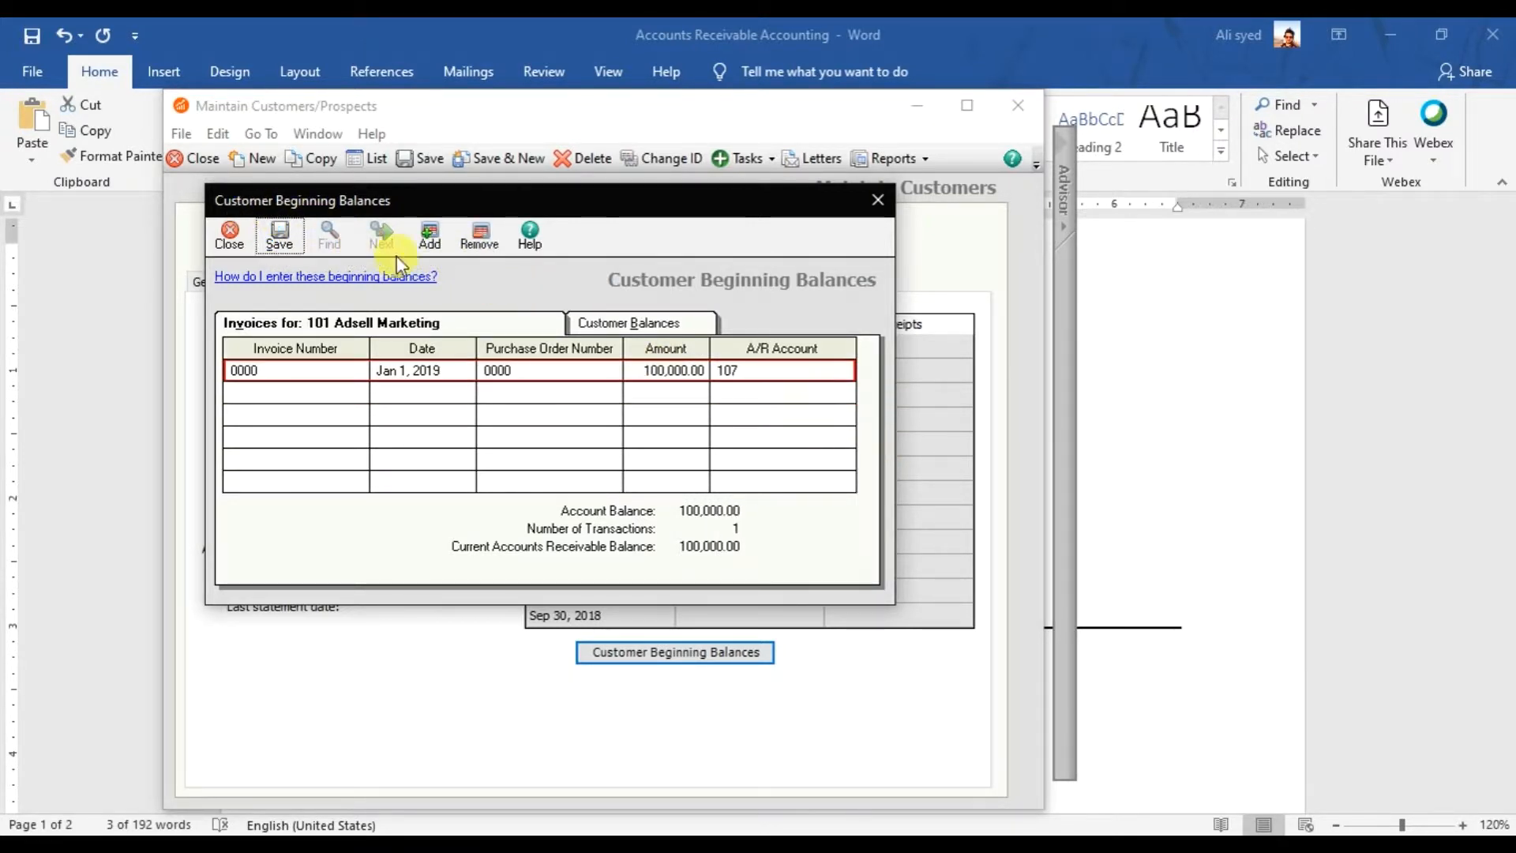
- Select 303 Construction LLC in the customer balances and bring up its invoice entry
{"action": "left_click", "coordinate": [604, 324]}
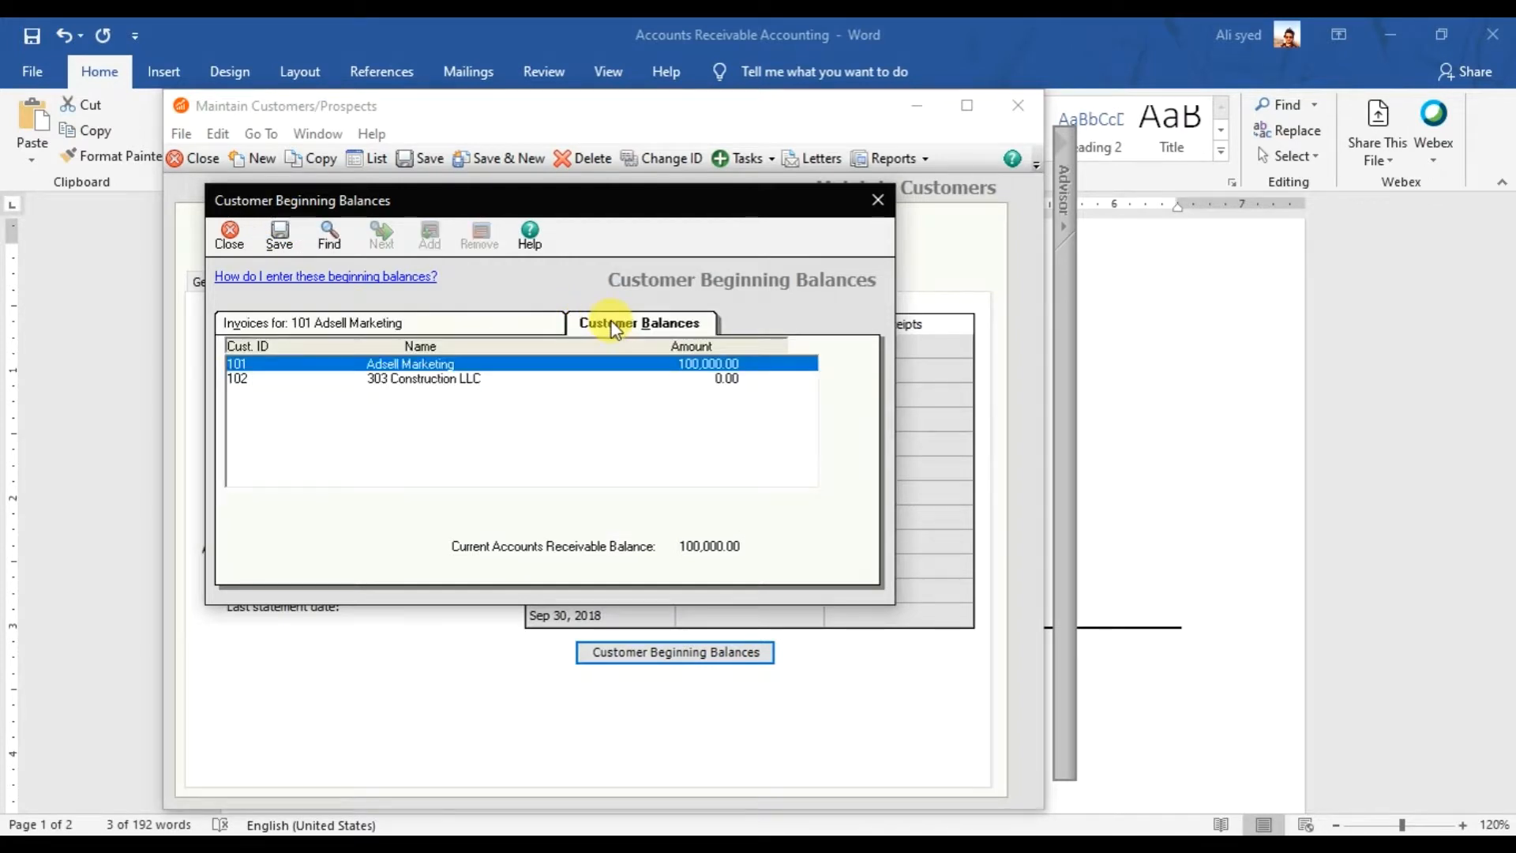
{"action": "left_click", "coordinate": [426, 380]}
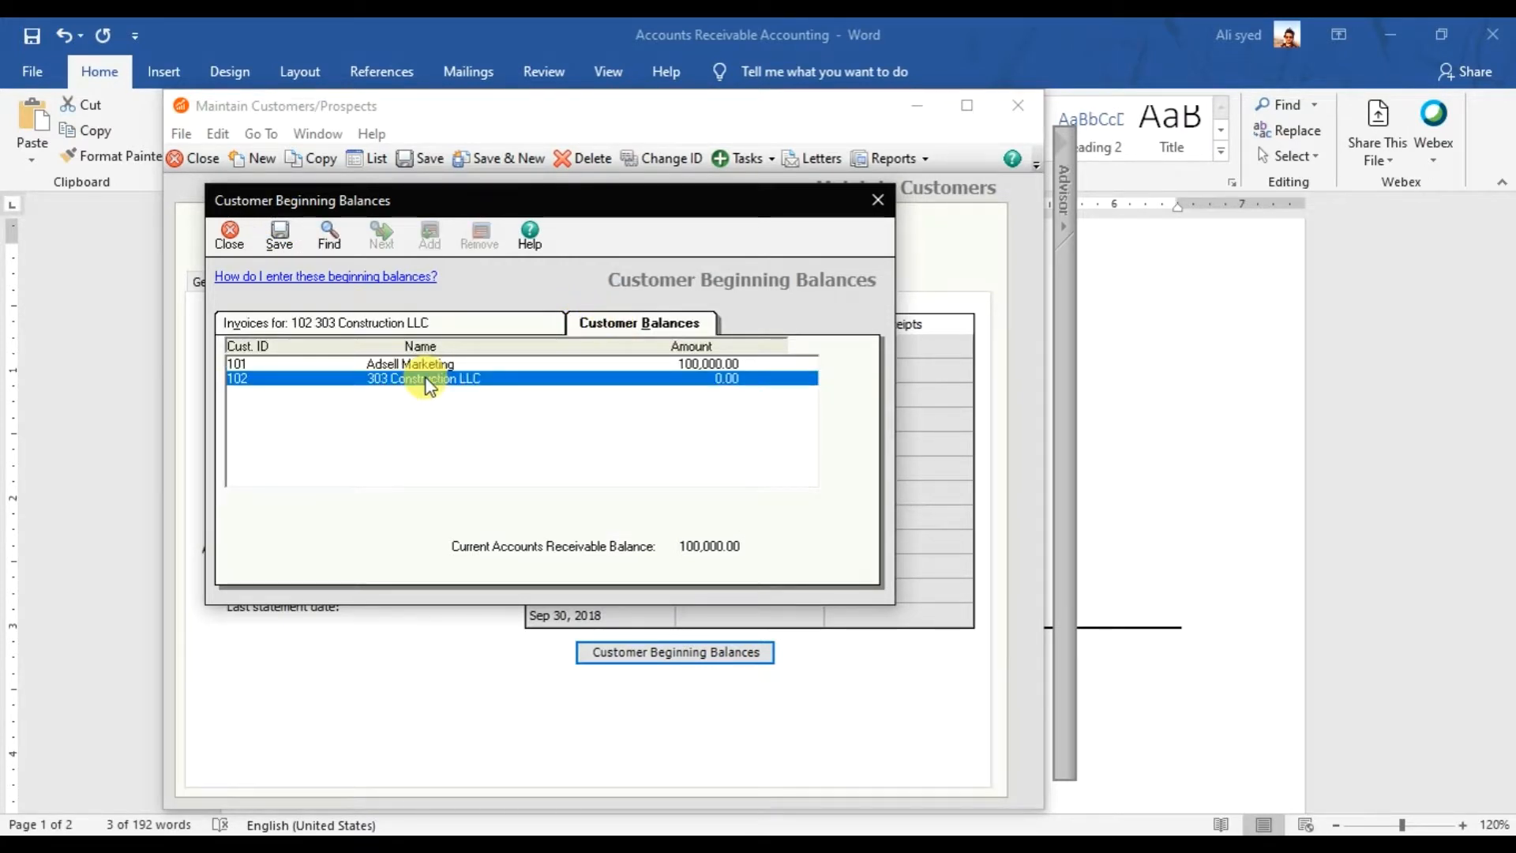
{"action": "left_click", "coordinate": [393, 330]}
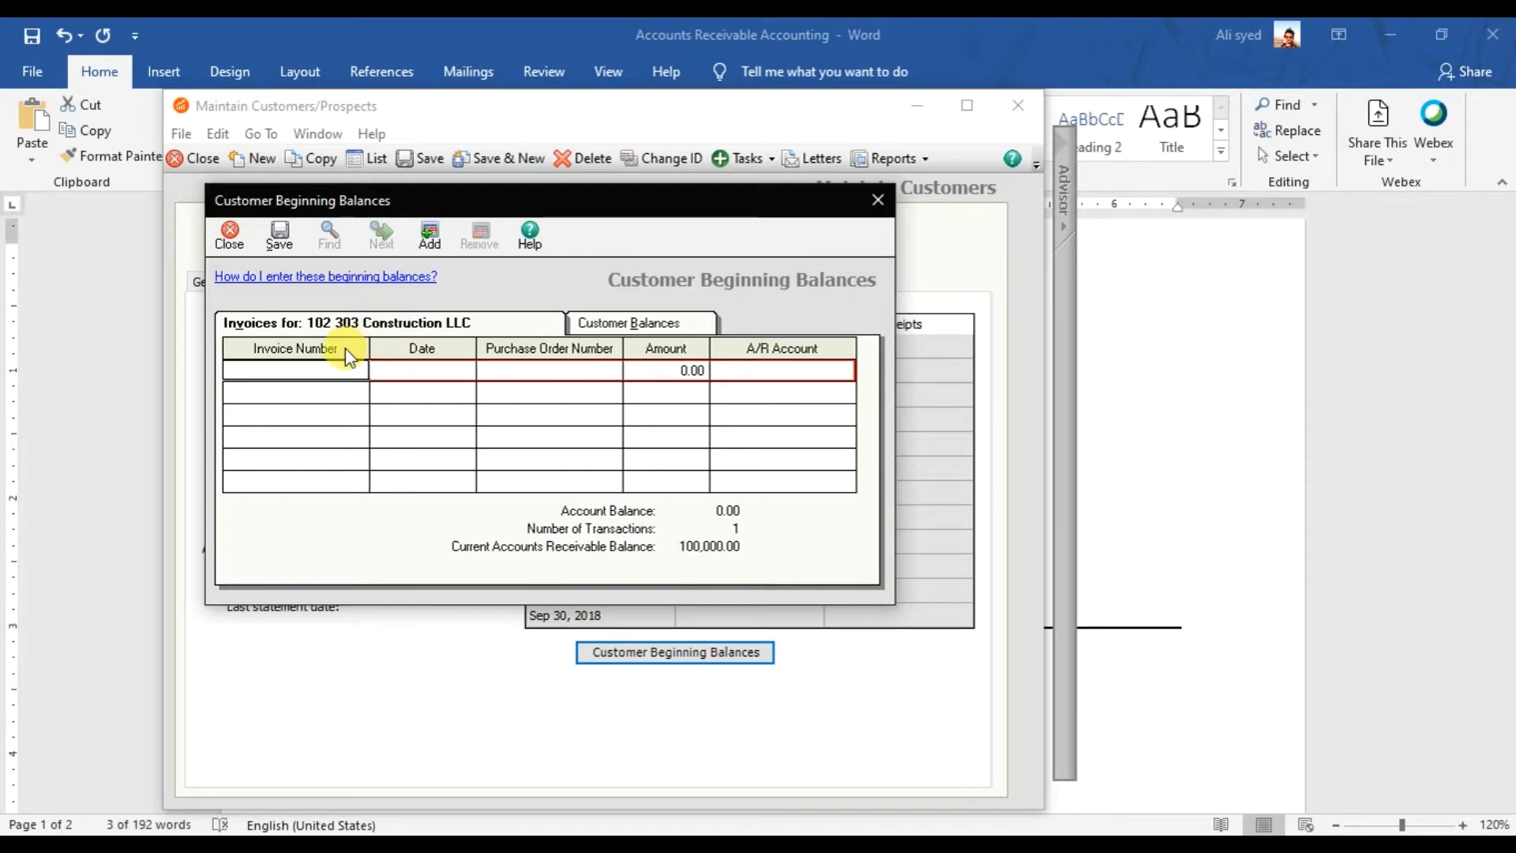
- Enter 303 Construction LLC's opening invoice with placeholder invoice and purchase order numbers, date 01/01/2019 and amount 75,000
{"action": "type", "text": "00000"}
{"action": "key", "text": "Tab"}
{"action": "type", "text": "01/01/2019"}
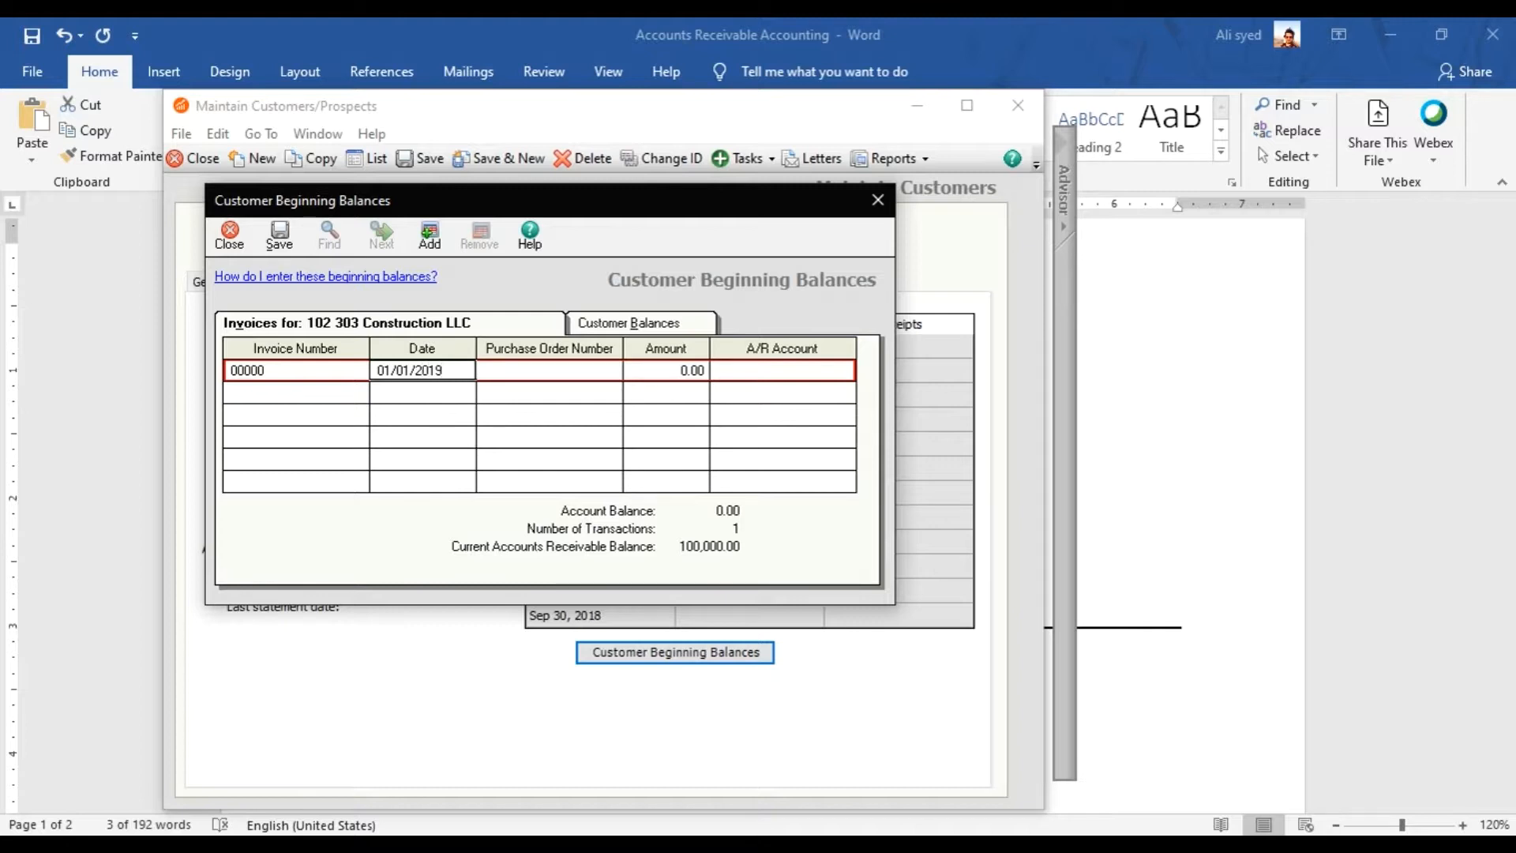
{"action": "key", "text": "Tab"}
{"action": "type", "text": "0000"}
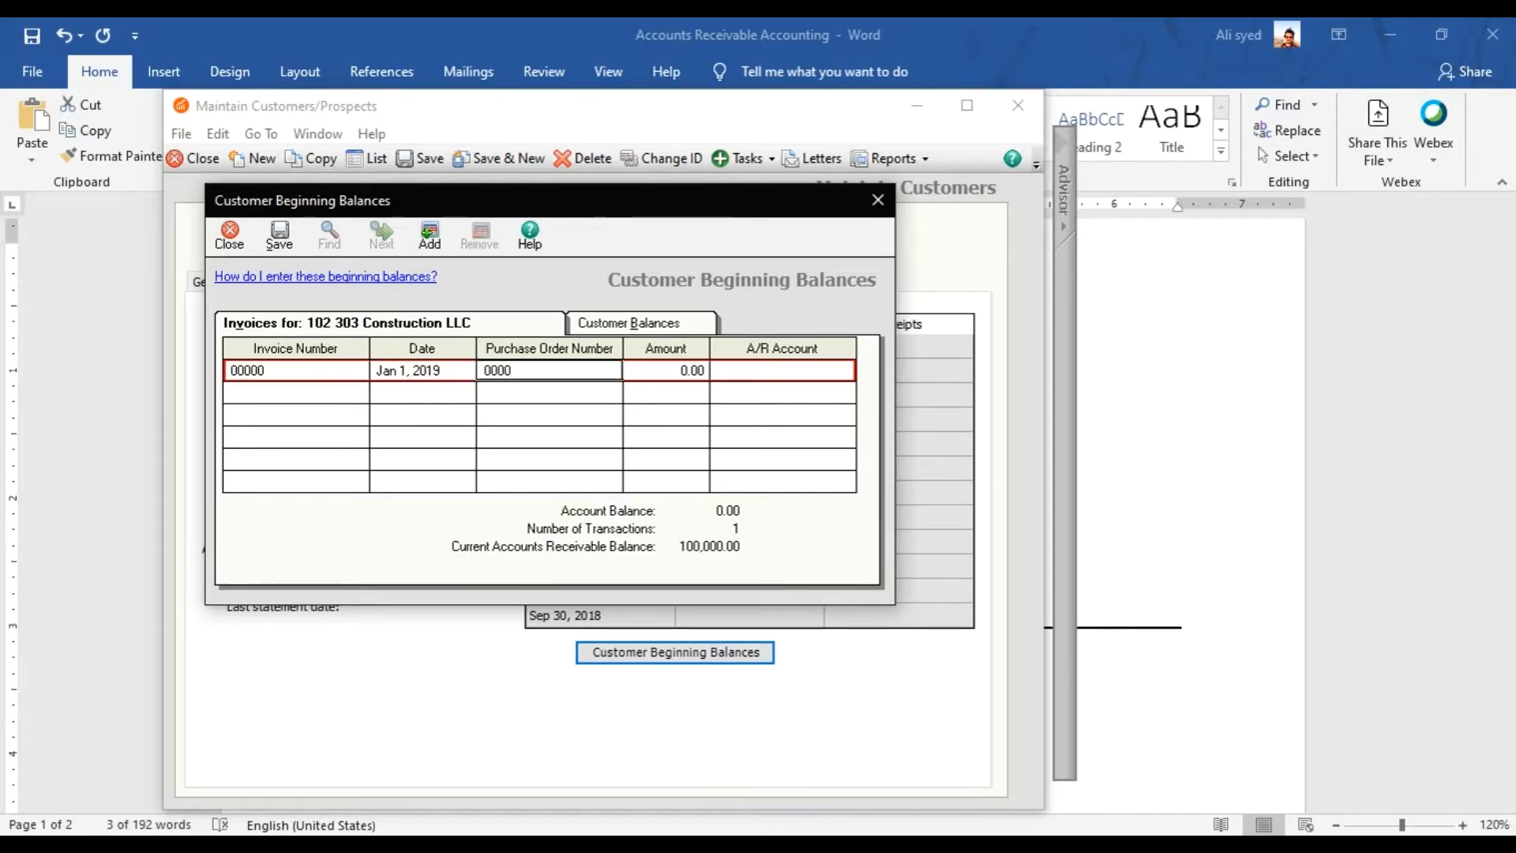
{"action": "key", "text": "Tab"}
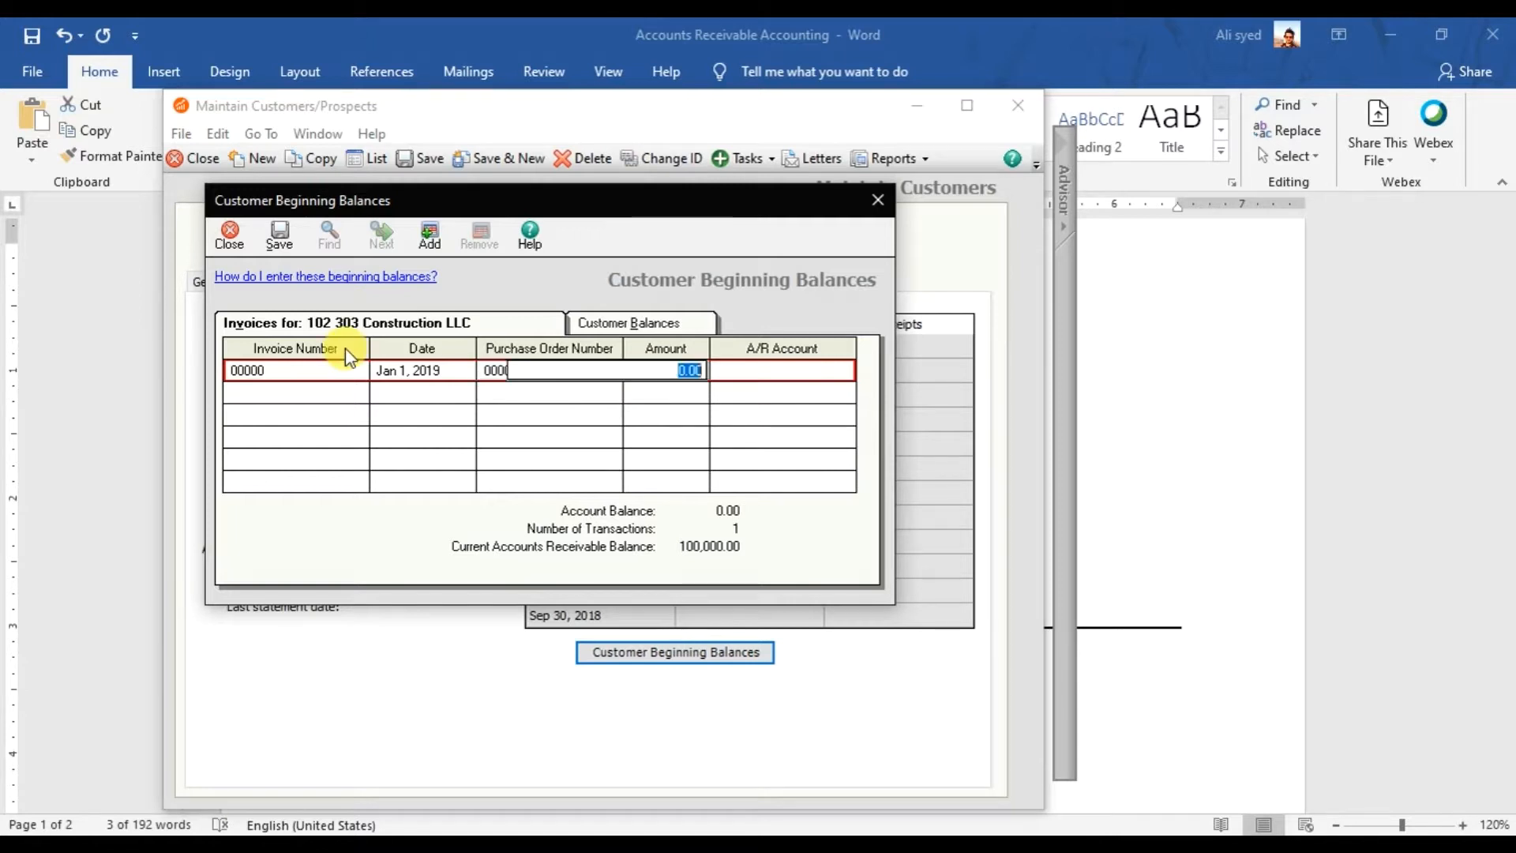
{"action": "type", "text": "75,000"}
- Assign 303 Construction LLC's opening invoice to the Accounts Receivable ledger account and save the beginning balance
{"action": "key", "text": "Tab"}
{"action": "type", "text": "10"}
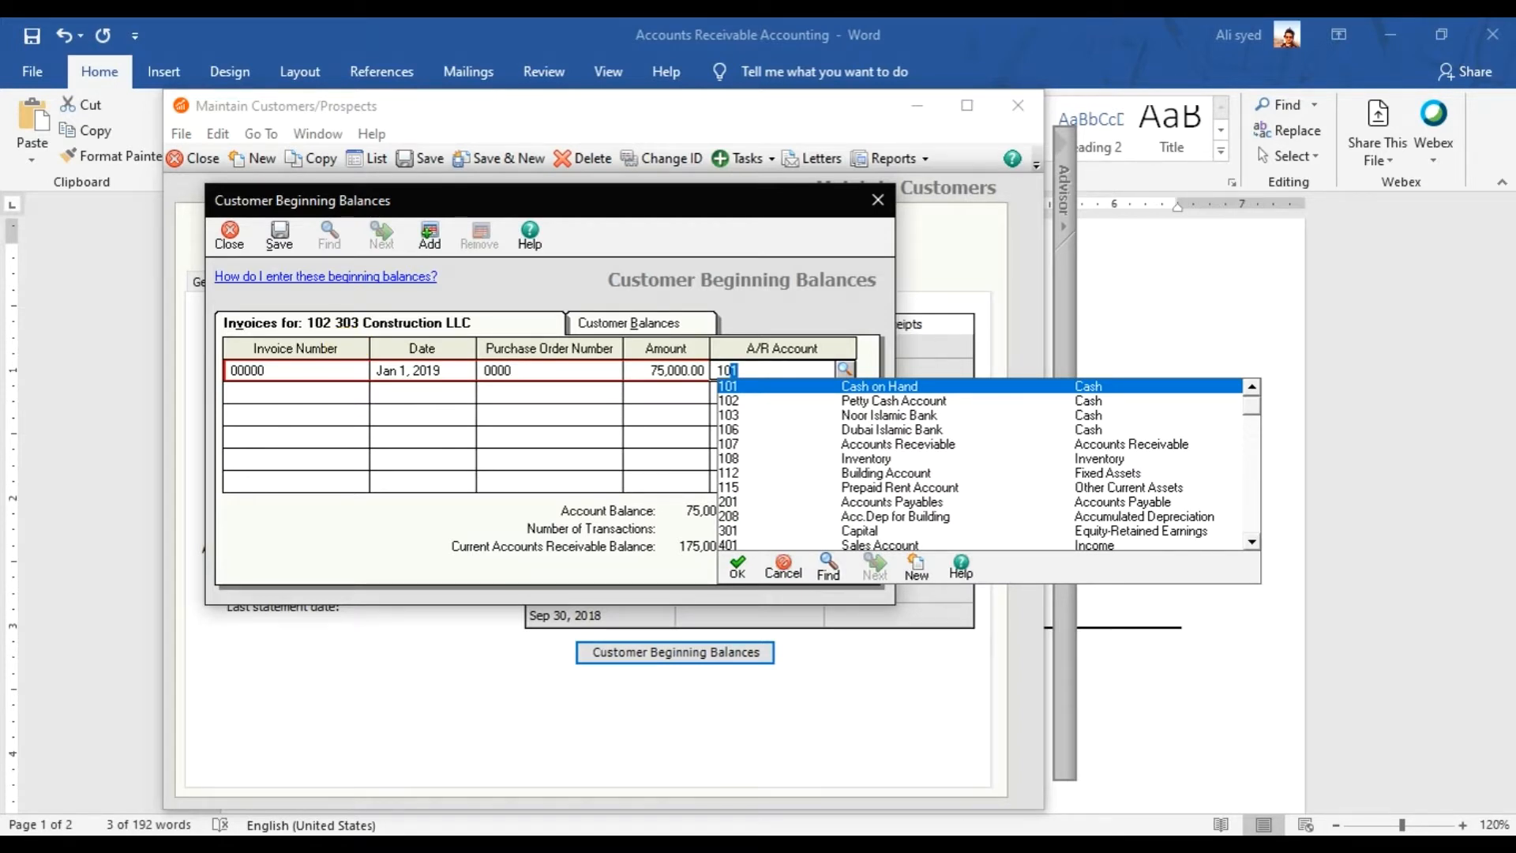
{"action": "type", "text": "7"}
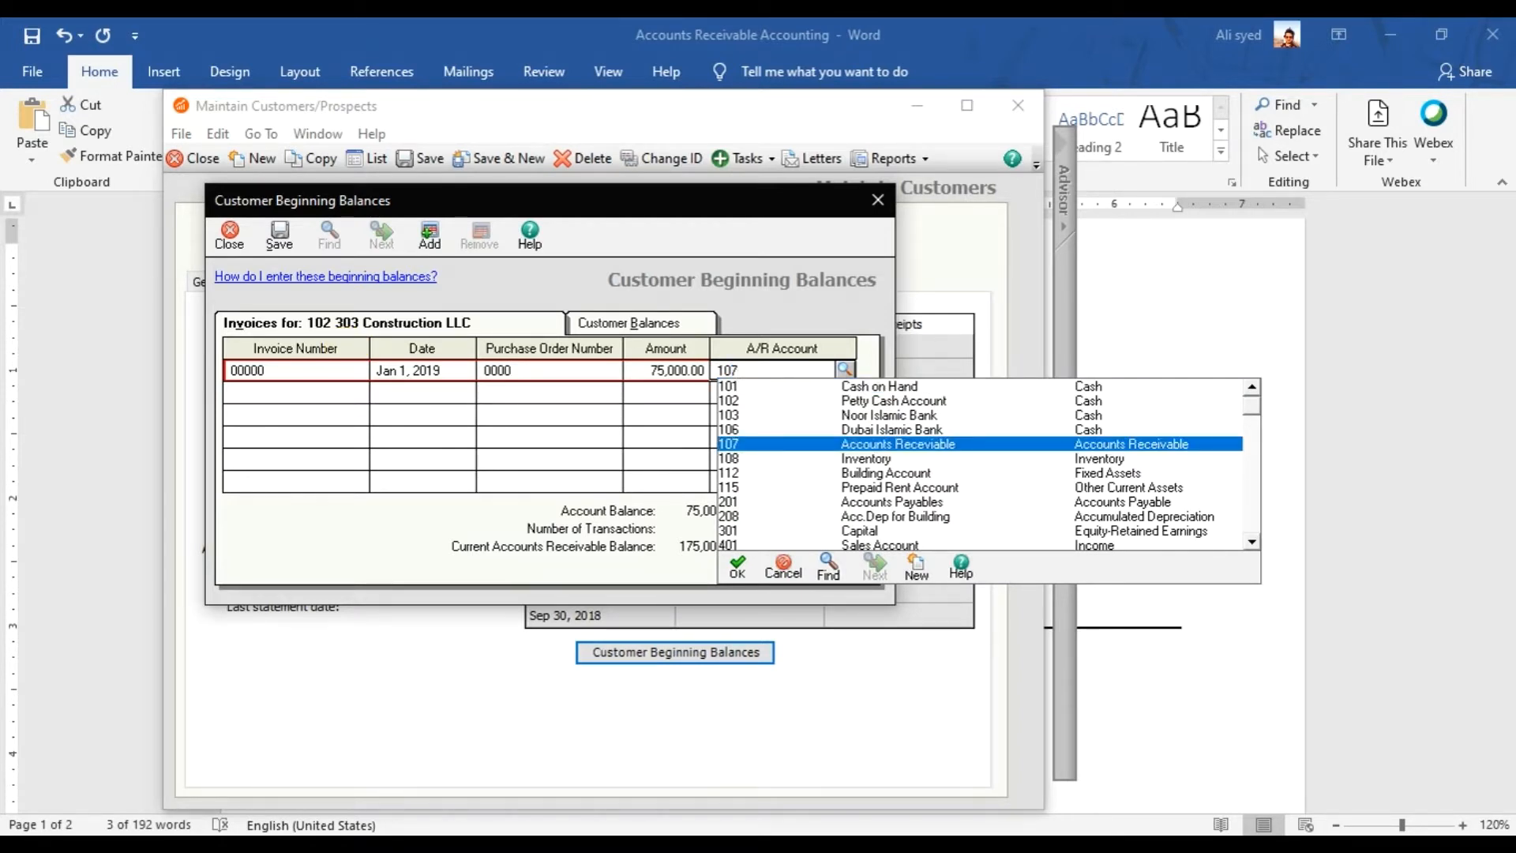
{"action": "key", "text": "Return"}
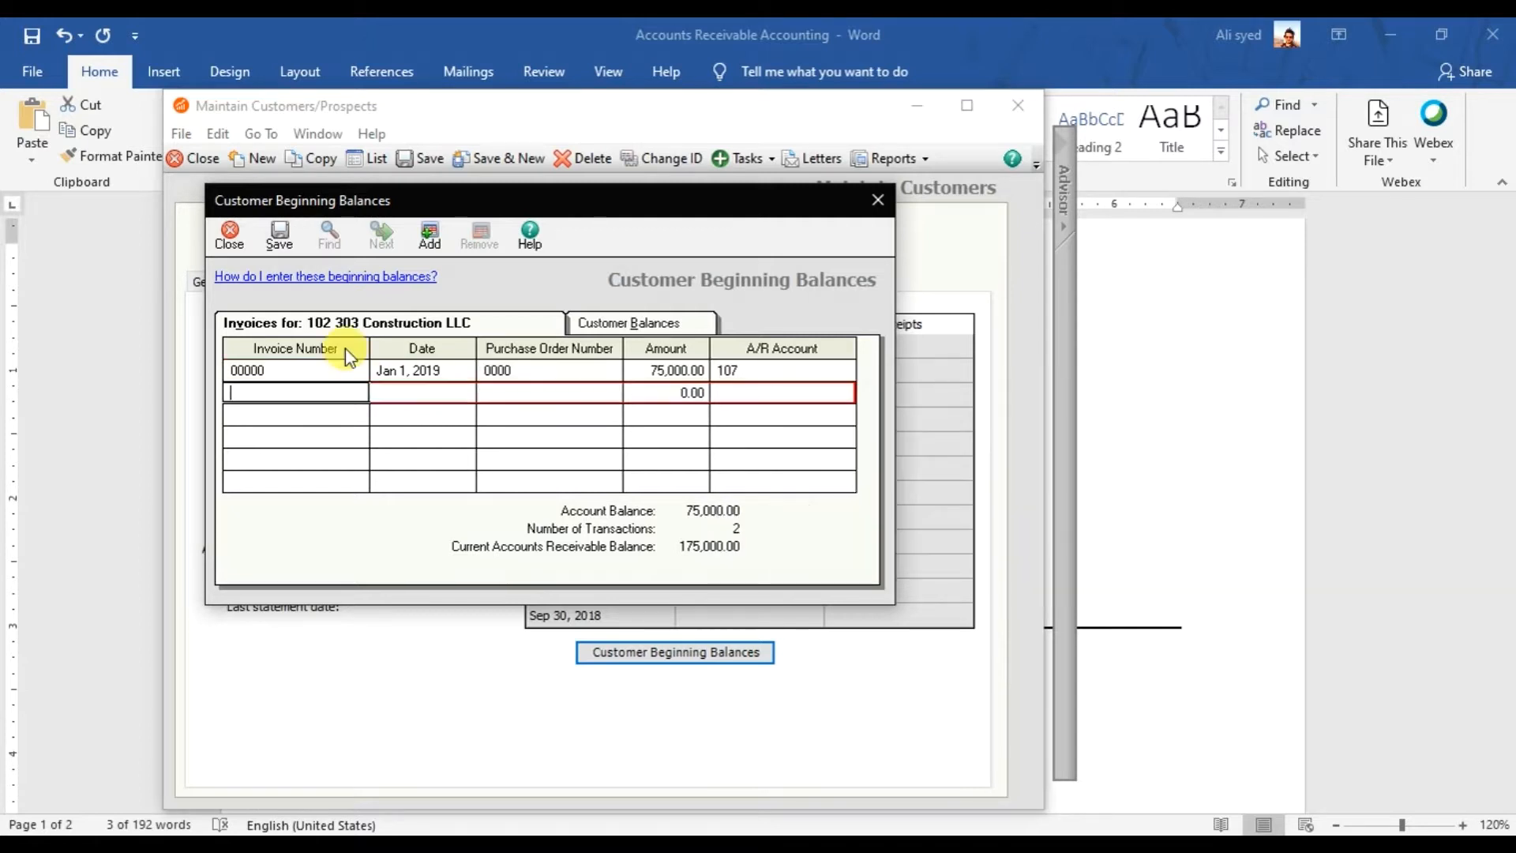
{"action": "left_click", "coordinate": [286, 238]}
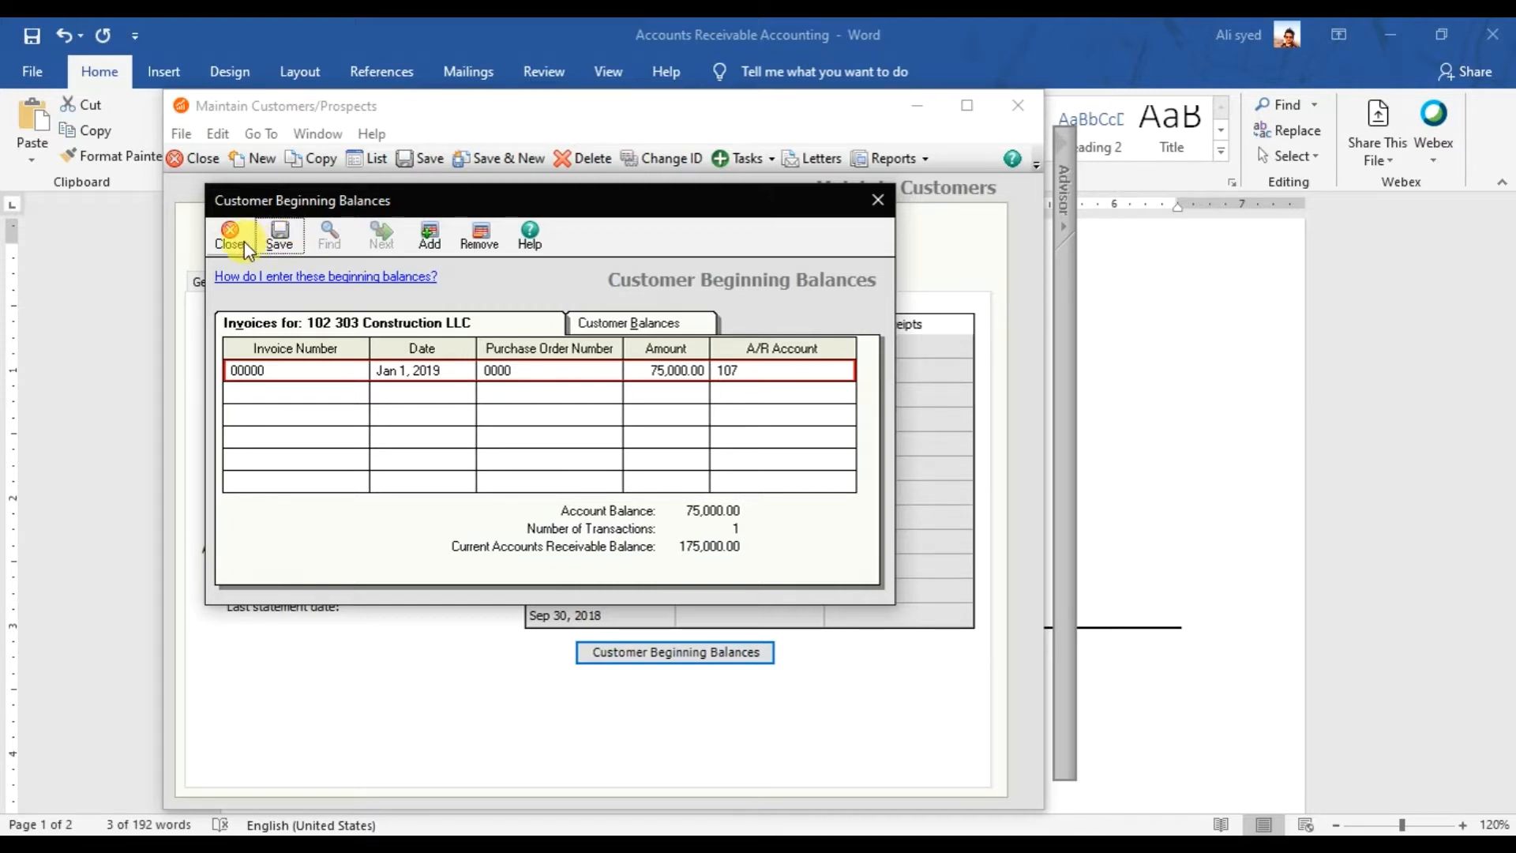
- Review the beginning balances of both customers, and close the beginning balances and the customer record
{"action": "left_click", "coordinate": [634, 332]}
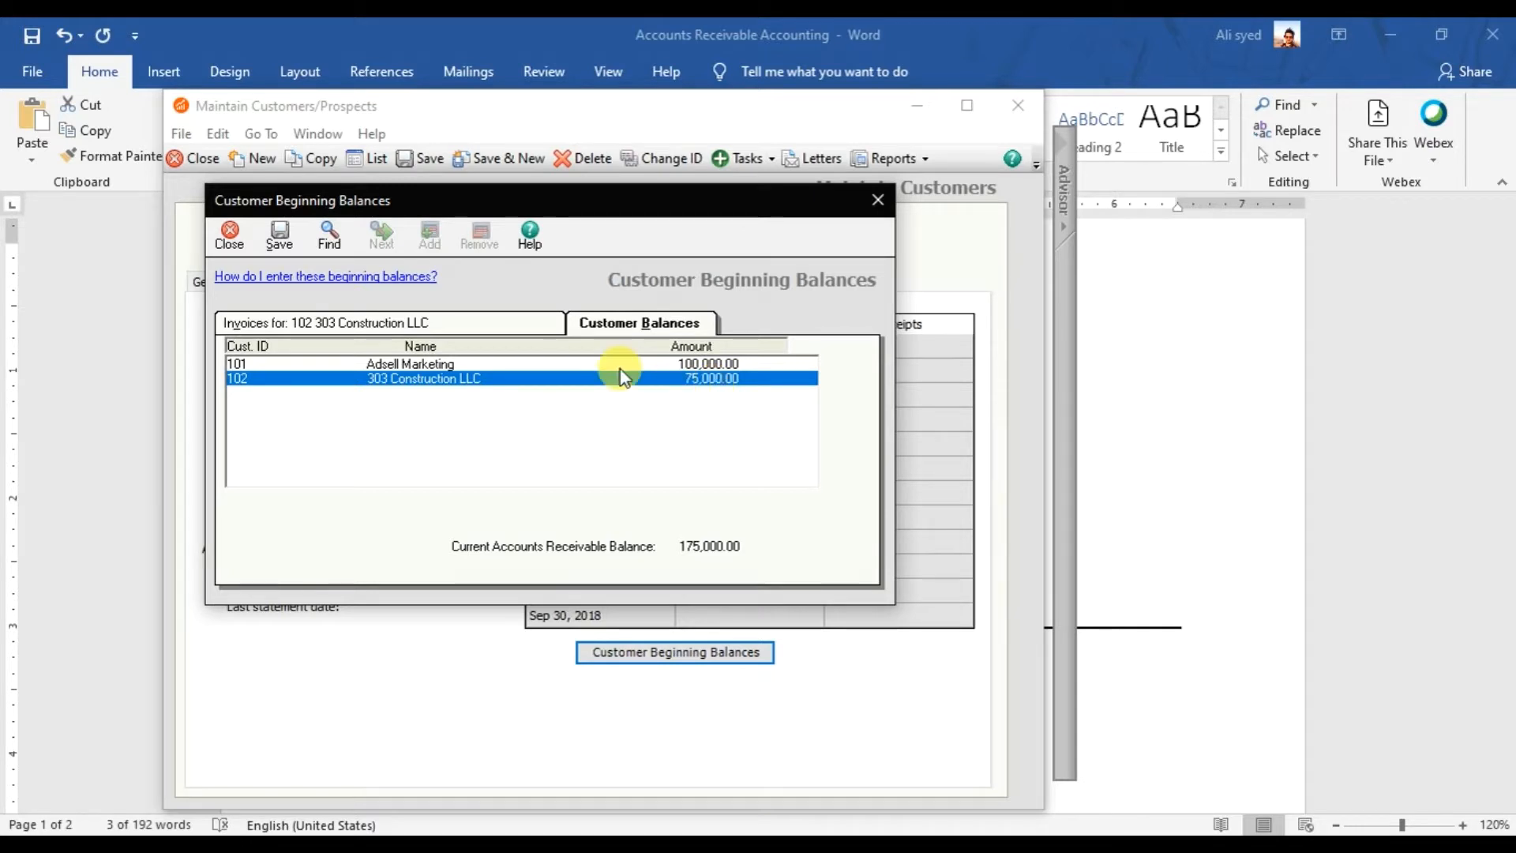
{"action": "left_click", "coordinate": [230, 235]}
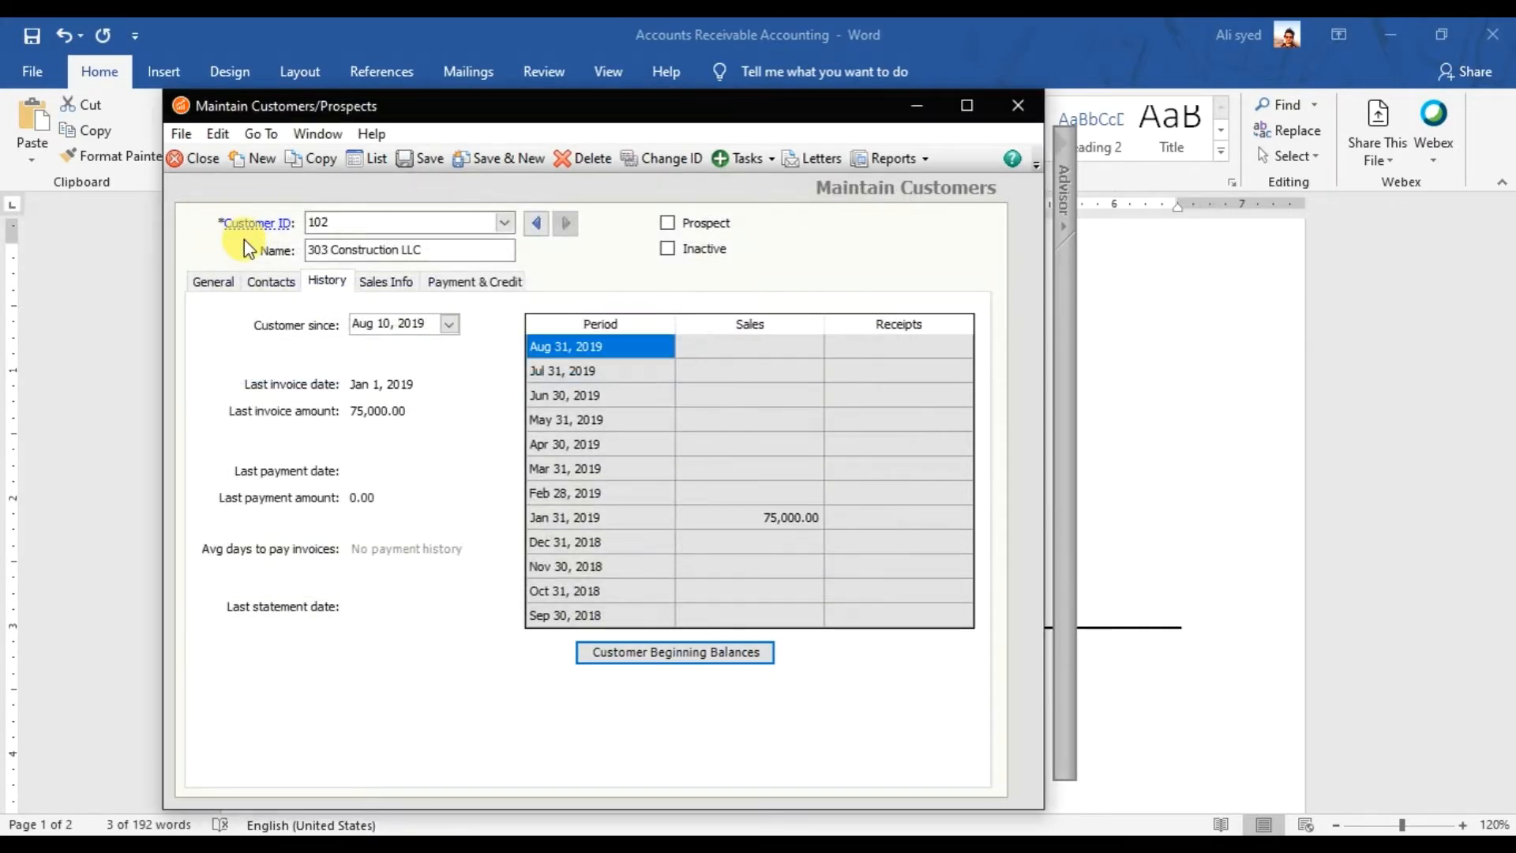
{"action": "left_click", "coordinate": [207, 161]}
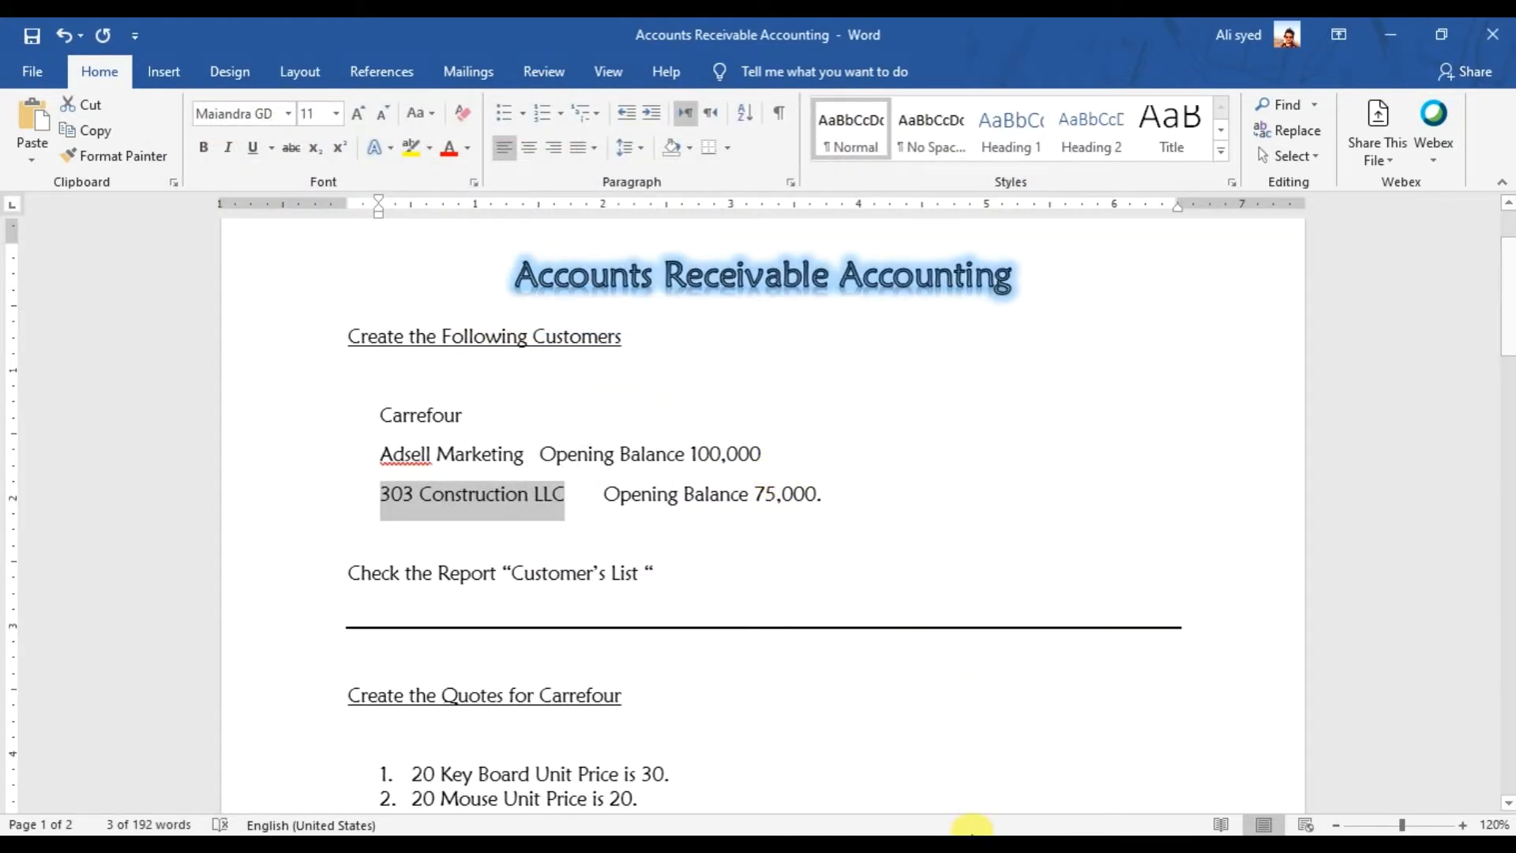
- Switch to Sage 50 and display the Customer List report from the Accounts Receivable reports
{"action": "left_click", "coordinate": [973, 845]}
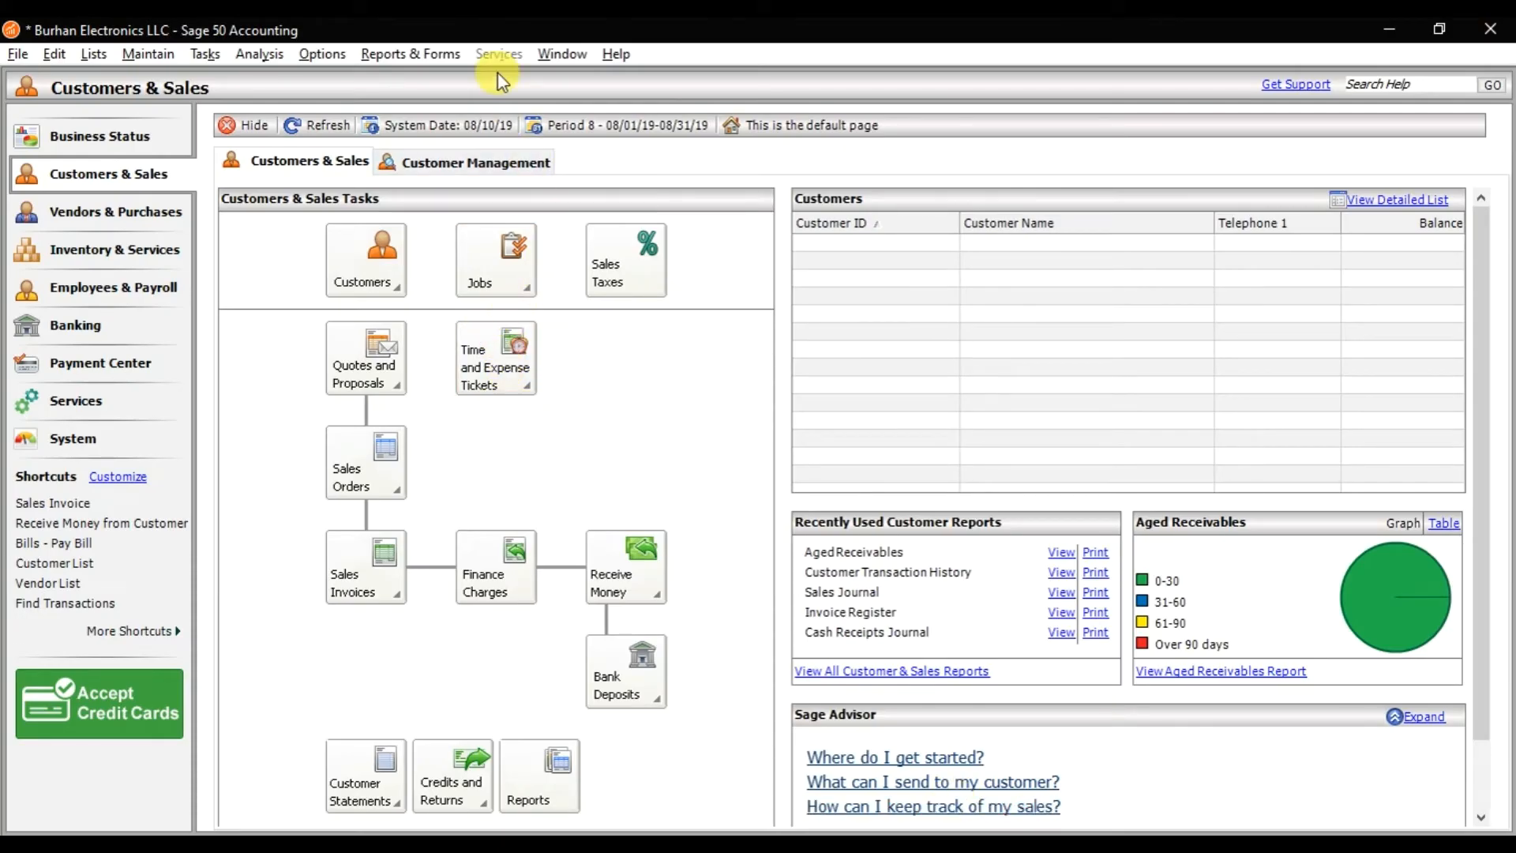
{"action": "left_click", "coordinate": [434, 51]}
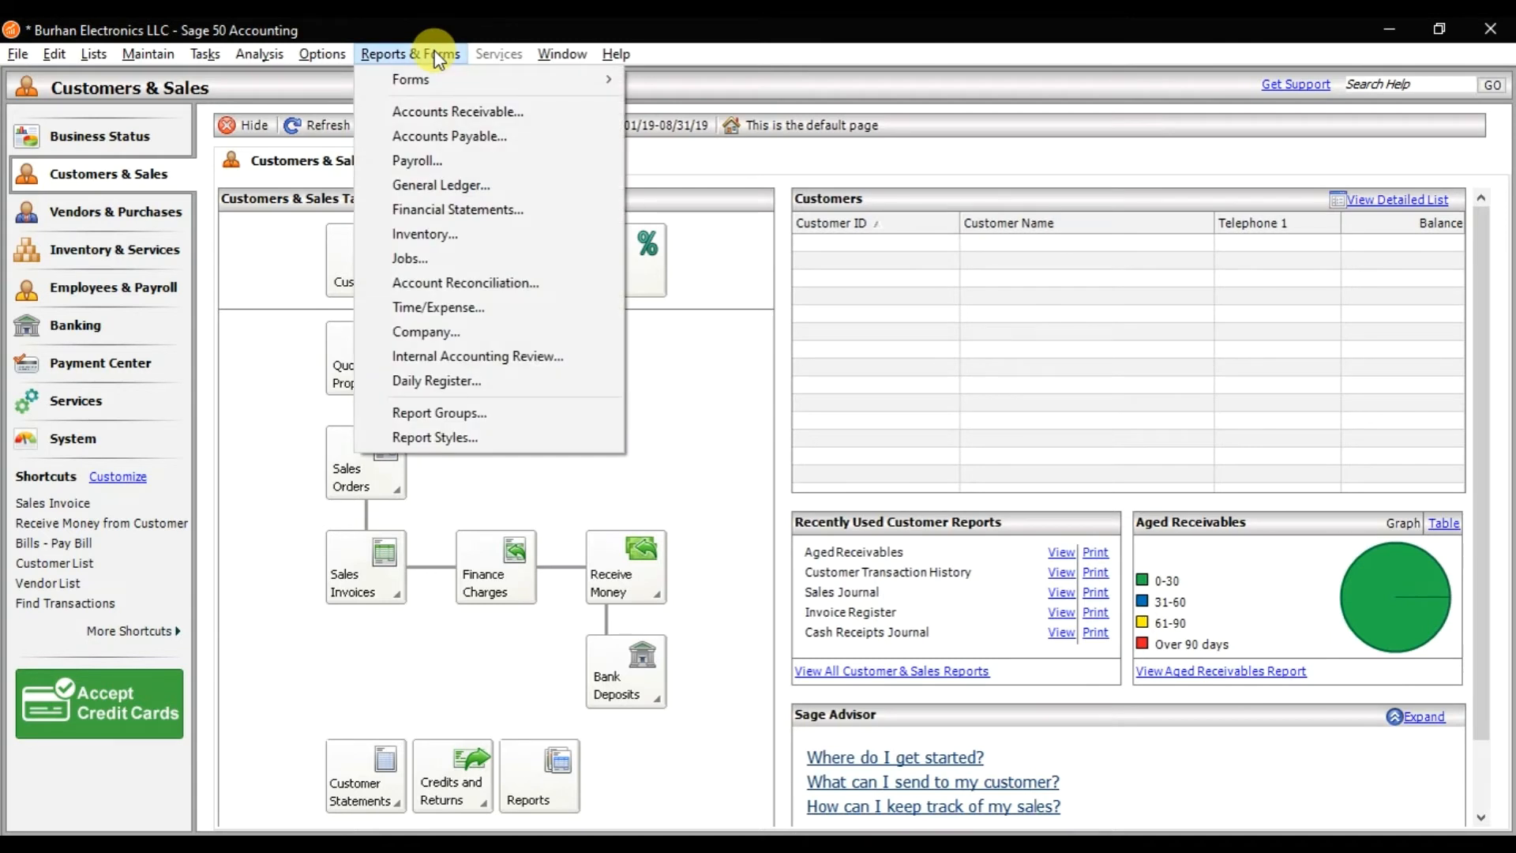
{"action": "left_click", "coordinate": [457, 115]}
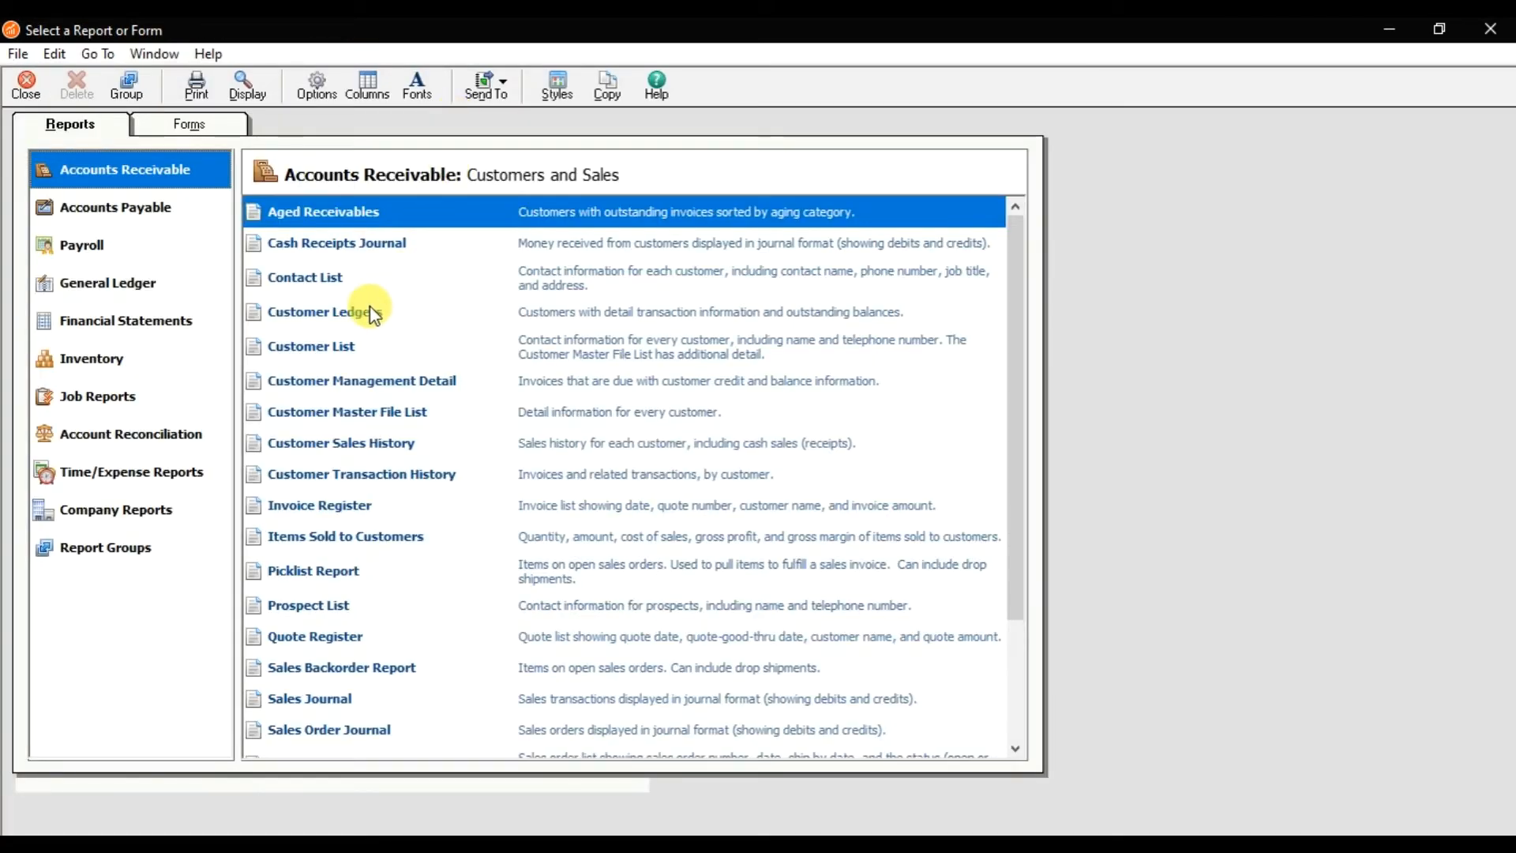
{"action": "left_click", "coordinate": [310, 339]}
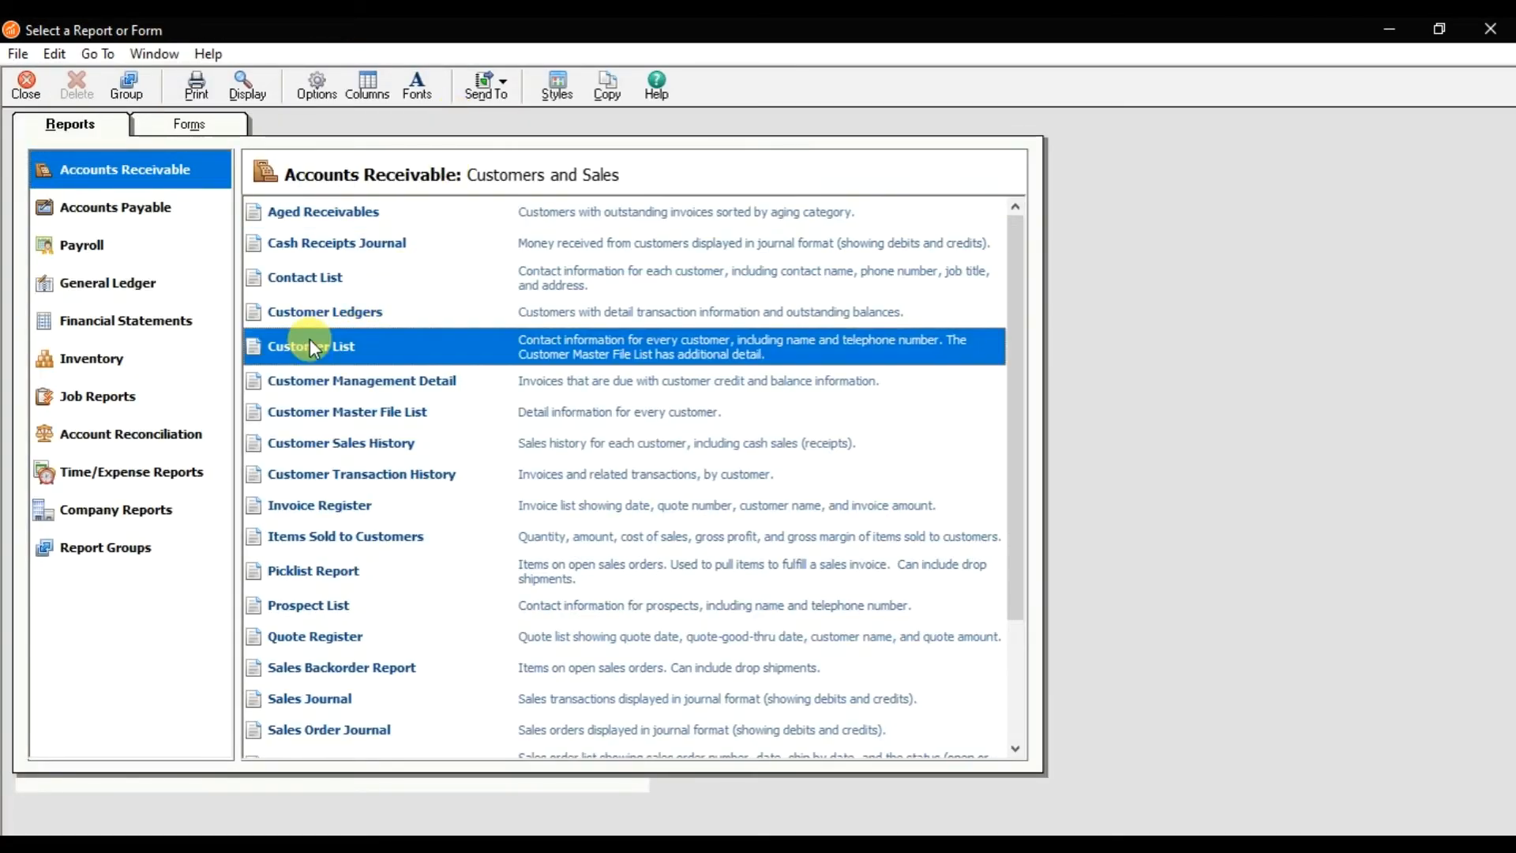
{"action": "double_click", "coordinate": [386, 349]}
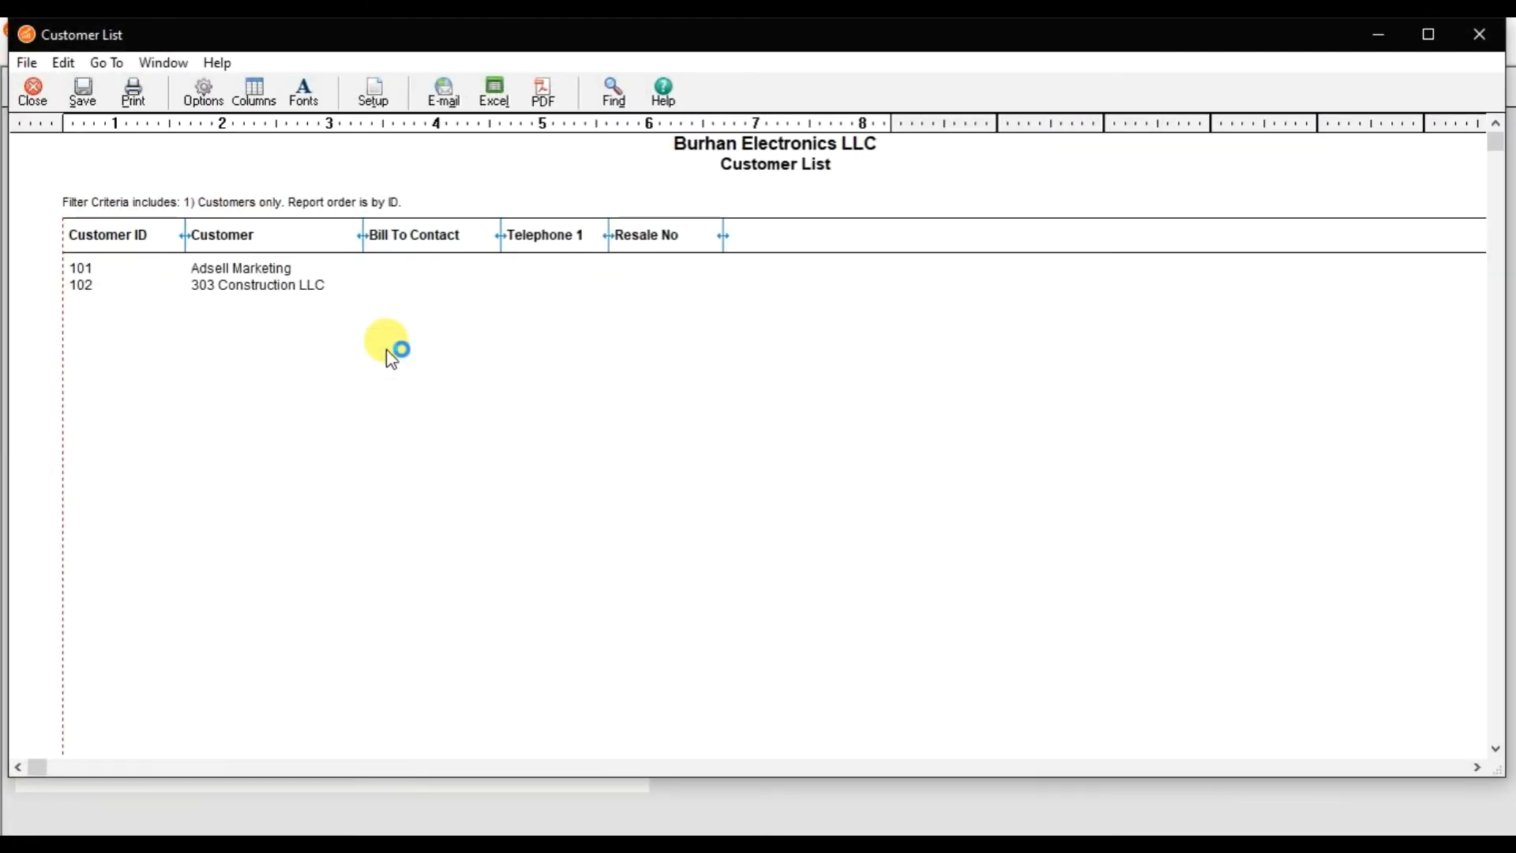